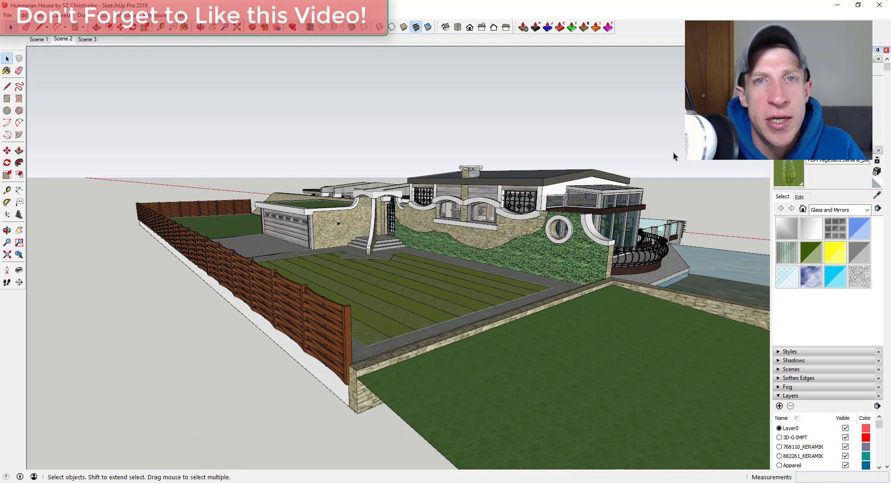
# Examine the house exterior, front lawn and boundary walls from several angles.
pyautogui.moveTo(580, 293); pyautogui.dragTo(569, 294, button='middle')
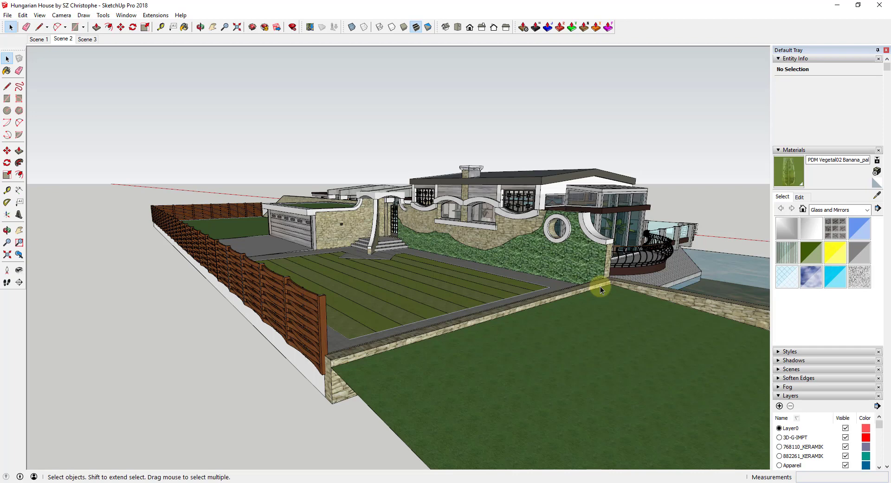
pyautogui.moveTo(587, 284); pyautogui.dragTo(631, 238, button='middle')
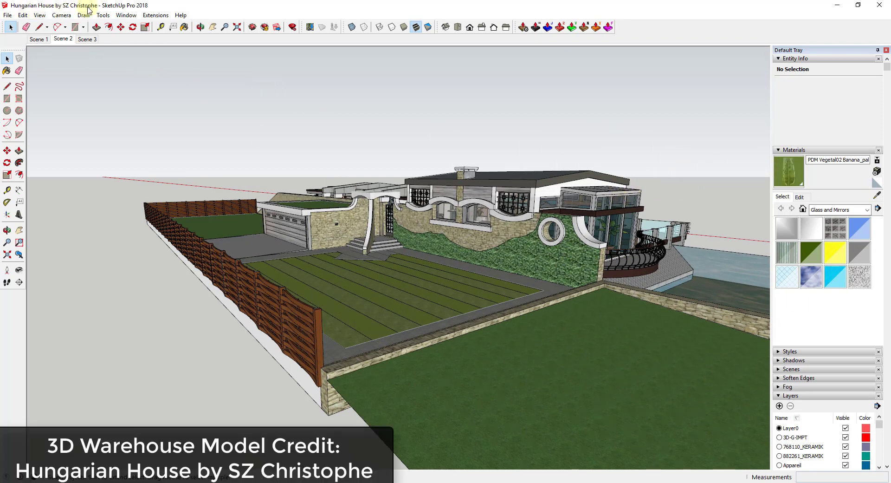
pyautogui.moveTo(572, 299); pyautogui.dragTo(501, 290, button='middle')
pyautogui.scroll(-3, 506, 288)
pyautogui.scroll(5, 500, 290)
pyautogui.moveTo(454, 269); pyautogui.dragTo(420, 263, button='middle')
pyautogui.scroll(-2, 122, 286)
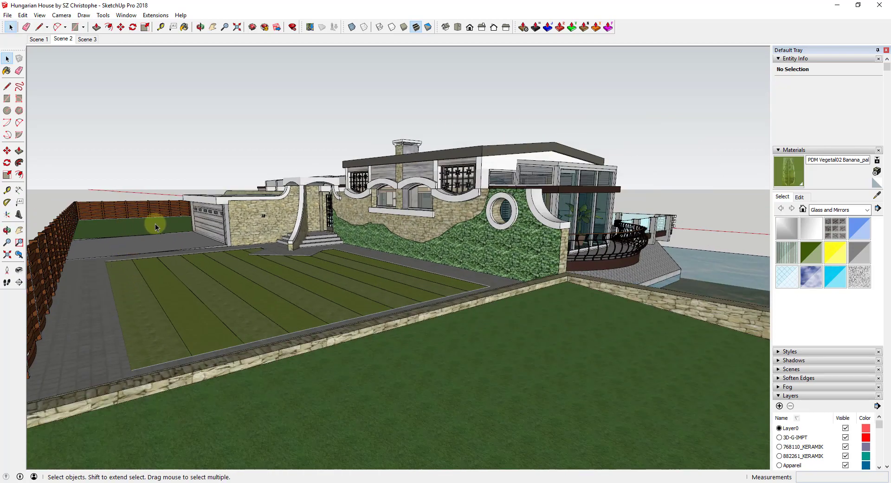
pyautogui.moveTo(241, 273); pyautogui.dragTo(391, 301, button='middle')
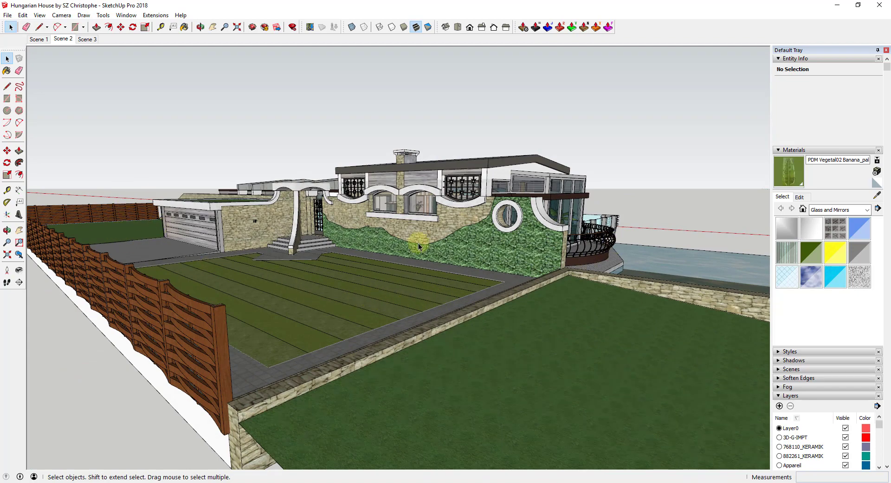
pyautogui.scroll(-2, 384, 282)
pyautogui.moveTo(363, 281); pyautogui.dragTo(565, 107, button='middle')
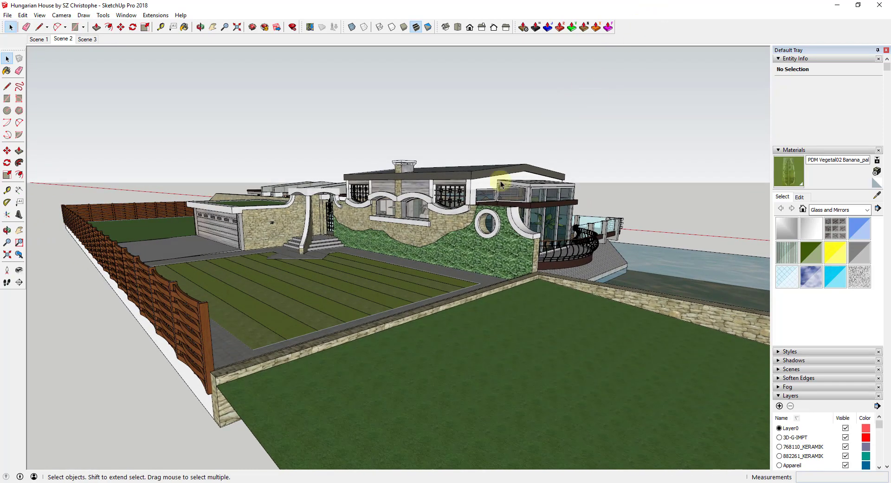
pyautogui.moveTo(425, 248); pyautogui.dragTo(424, 227, button='middle')
# Search the 3D Warehouse for "trees for rendering".
pyautogui.click(8, 15)
pyautogui.moveTo(60, 133)
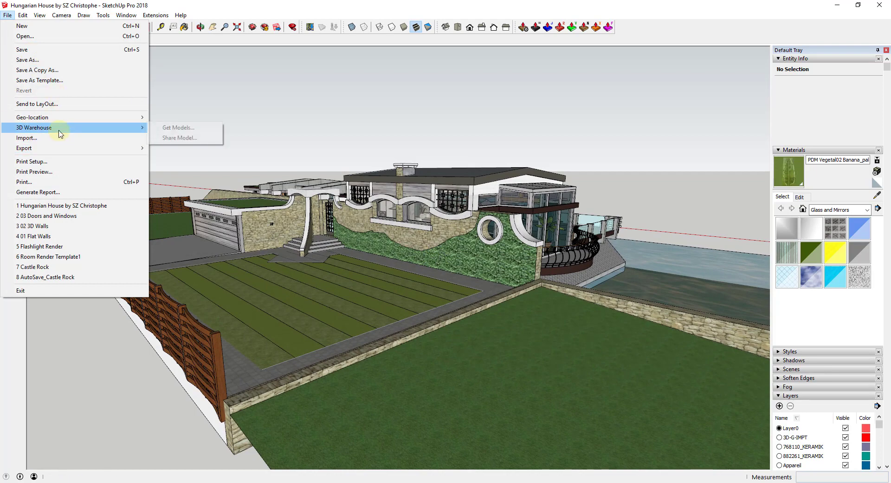
pyautogui.click(183, 127)
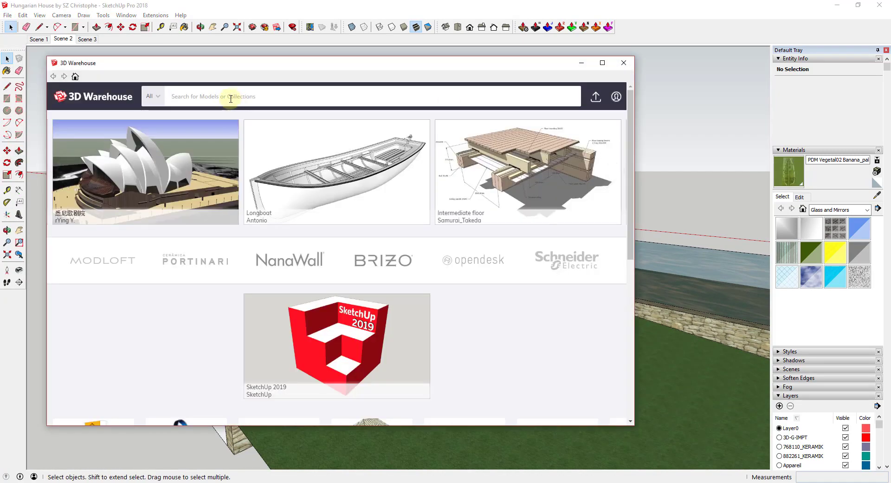
pyautogui.click(230, 98)
pyautogui.write('trees for rend')
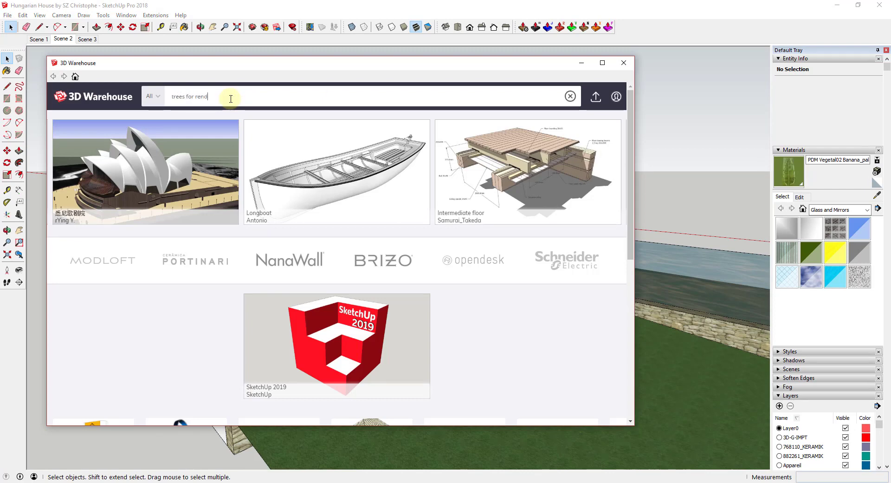
pyautogui.write('ering')
pyautogui.press('Return')
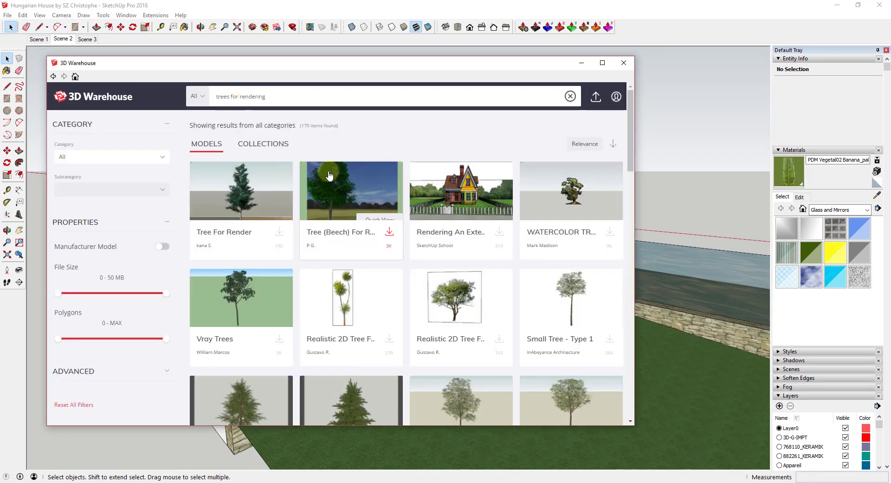
# Sort the search results by popularity and open the Standard Tree - Tall - Autumn model page.
pyautogui.click(586, 147)
pyautogui.click(538, 175)
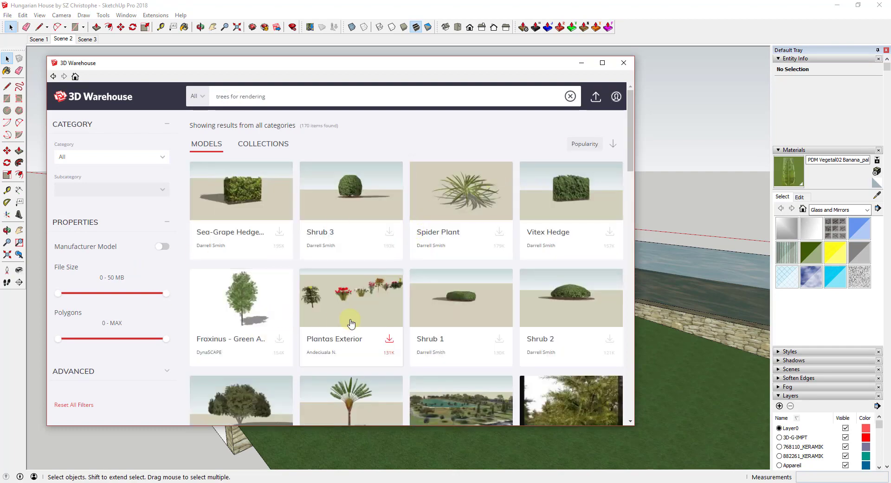
pyautogui.scroll(-3, 353, 279)
pyautogui.scroll(-10, 355, 275)
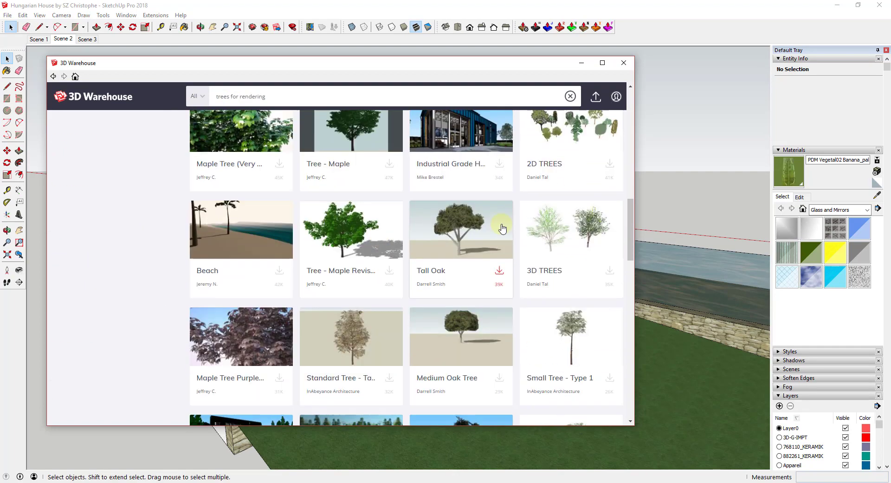
pyautogui.scroll(-5, 441, 218)
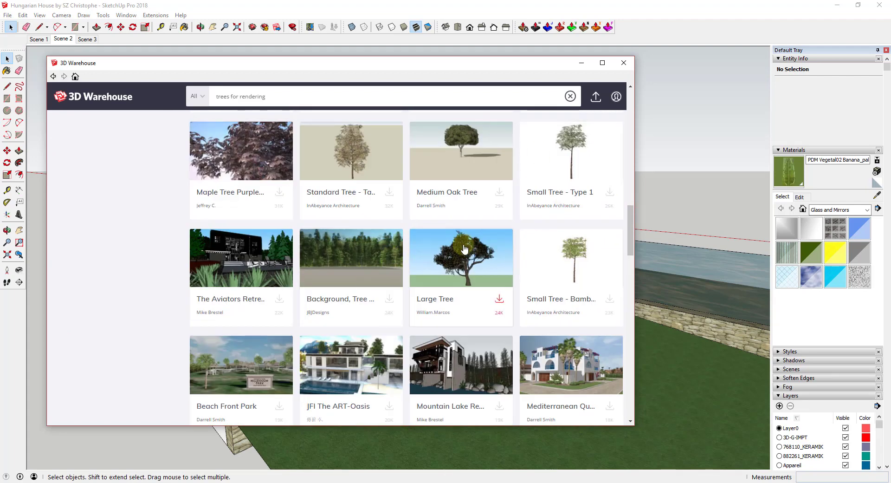
pyautogui.scroll(3, 331, 180)
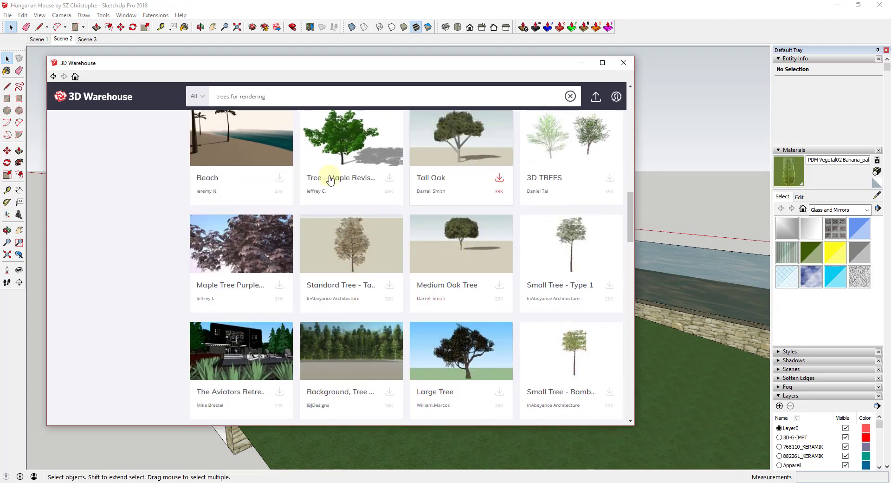
pyautogui.click(348, 243)
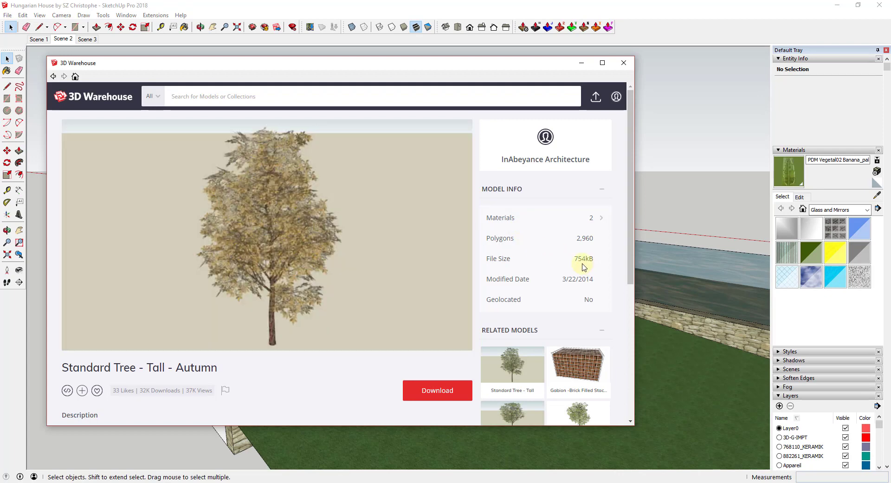
# Download the autumn tree directly into the model and place it on the striped front lawn.
pyautogui.click(439, 392)
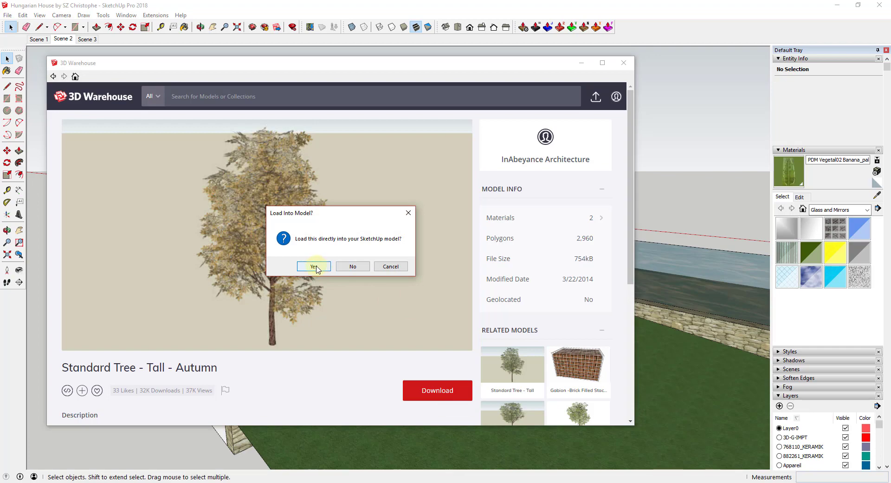
pyautogui.click(315, 267)
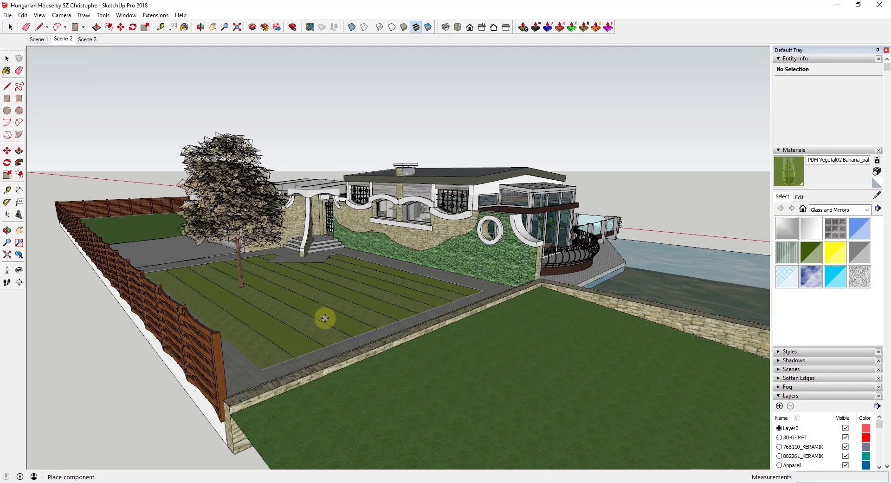
pyautogui.click(324, 318)
pyautogui.moveTo(362, 294); pyautogui.dragTo(325, 284, button='middle')
pyautogui.scroll(4, 308, 345)
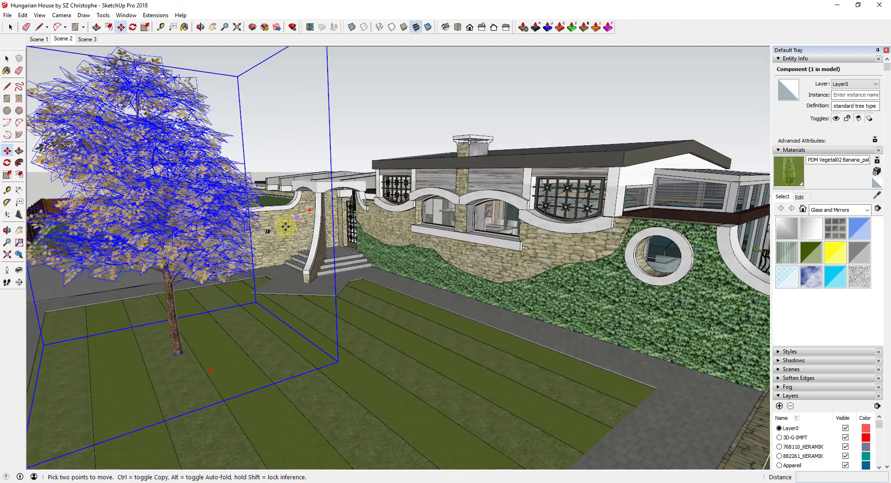
pyautogui.scroll(-1, 279, 233)
pyautogui.moveTo(279, 232); pyautogui.dragTo(321, 218, button='middle')
pyautogui.press('space')
# Show the Enscape toolbar and start the Enscape real-time rendering.
pyautogui.rightClick(643, 31)
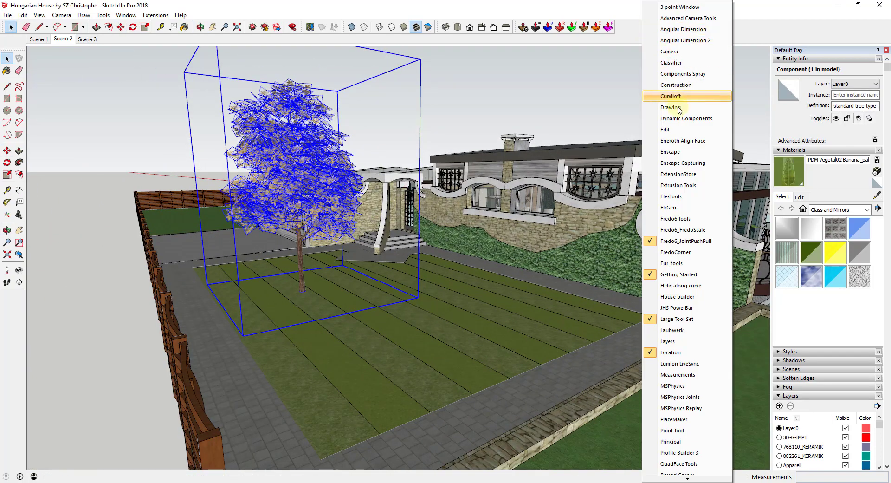
pyautogui.click(676, 148)
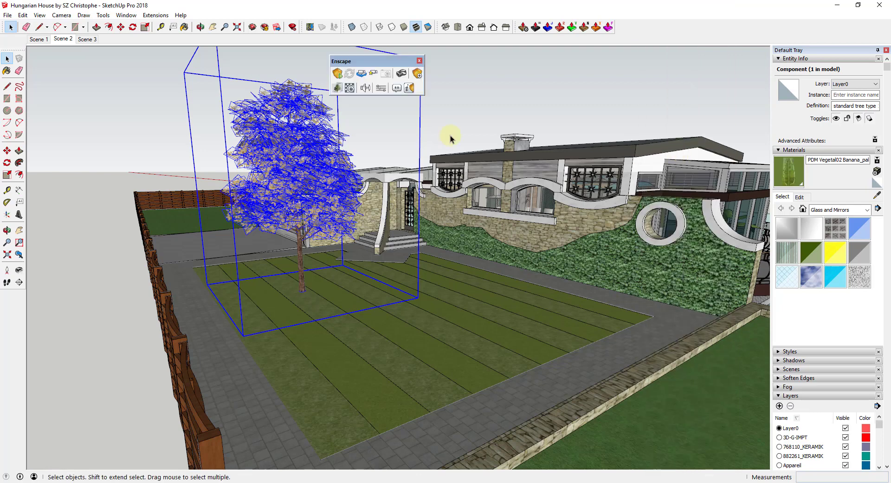
pyautogui.click(337, 76)
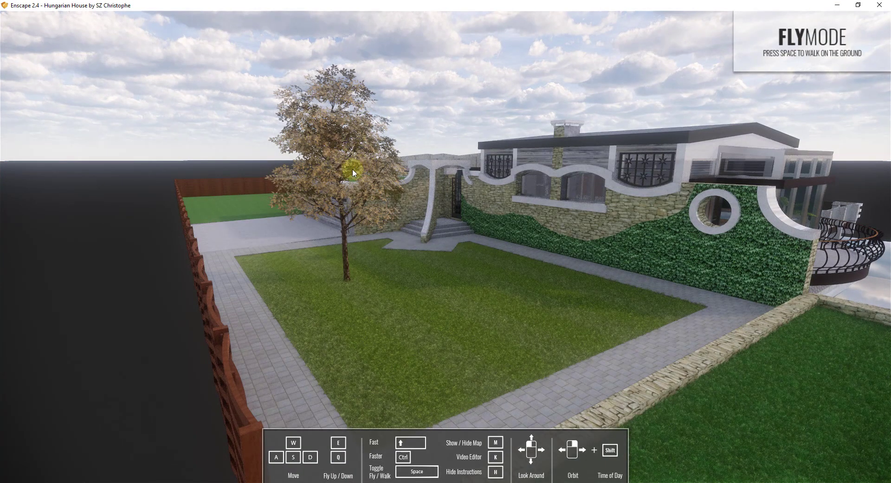
# Inspect the rendered tree up close in Enscape and from farther back in the yard.
pyautogui.moveTo(350, 173); pyautogui.dragTo(349, 175)
pyautogui.press('w')
pyautogui.press('w')
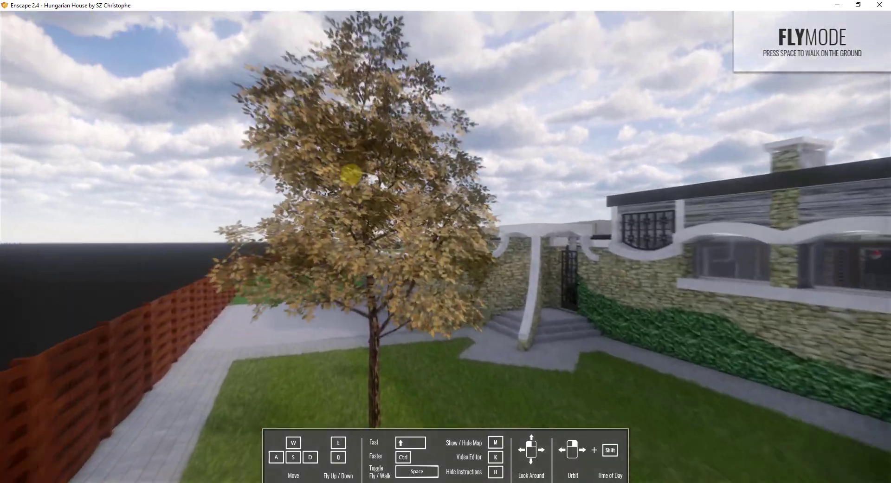
pyautogui.press('w')
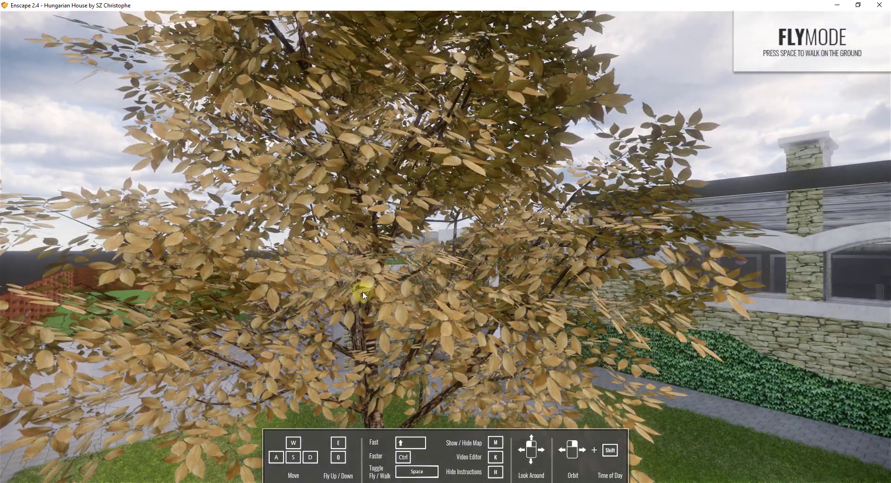
pyautogui.press('s')
pyautogui.press('s')
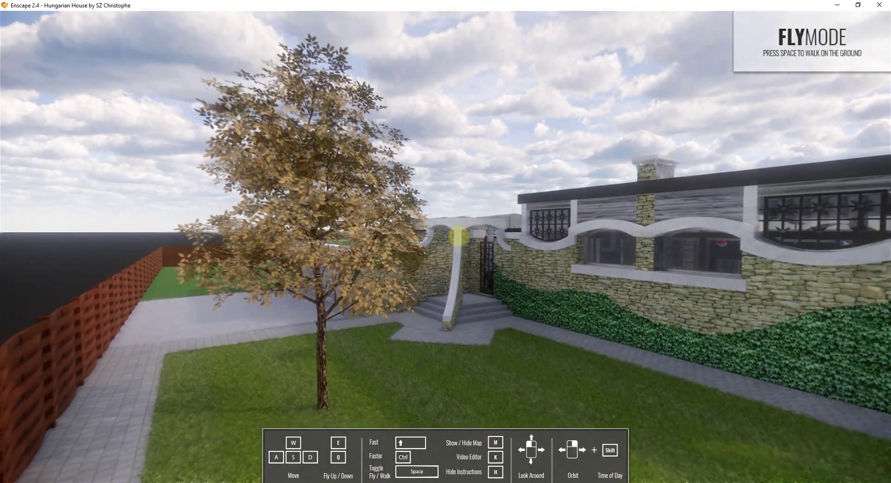
pyautogui.press('s')
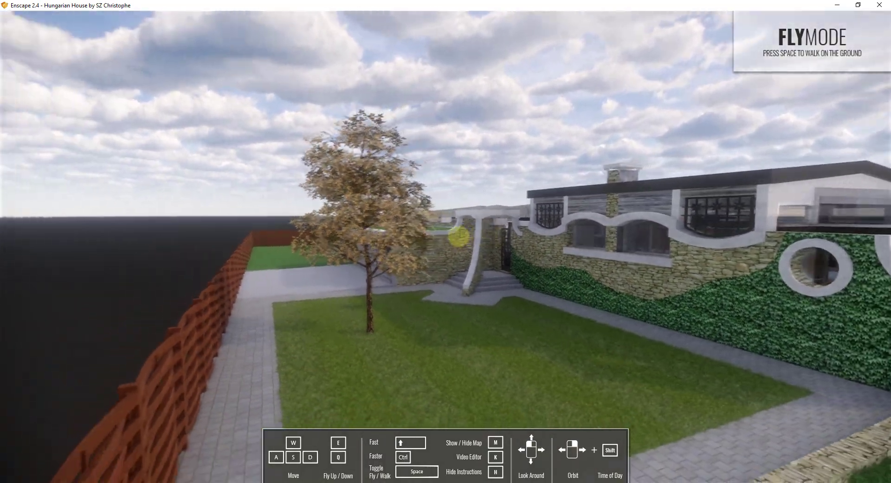
pyautogui.moveTo(460, 236); pyautogui.dragTo(459, 236)
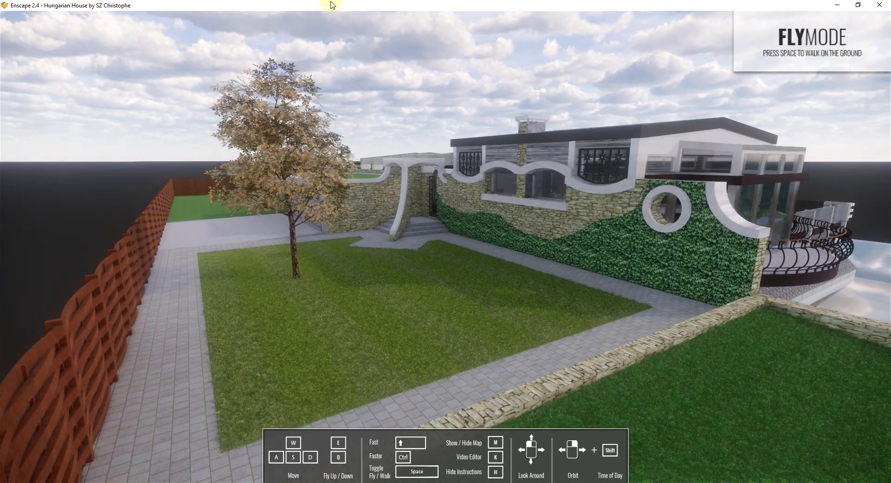
# Restore the Enscape window to a smaller size, switch back to SketchUp and move the Enscape toolbar clear of the tree.
pyautogui.doubleClick(330, 4)
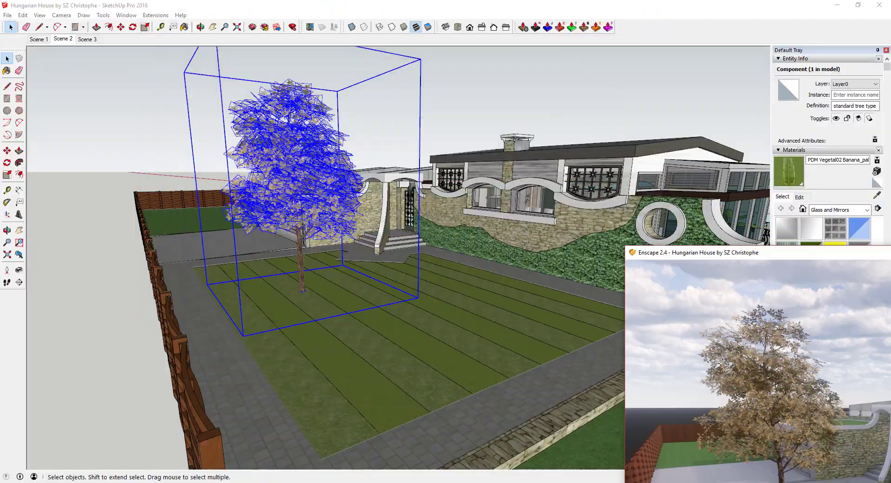
pyautogui.hotkey('alt', 'Tab')
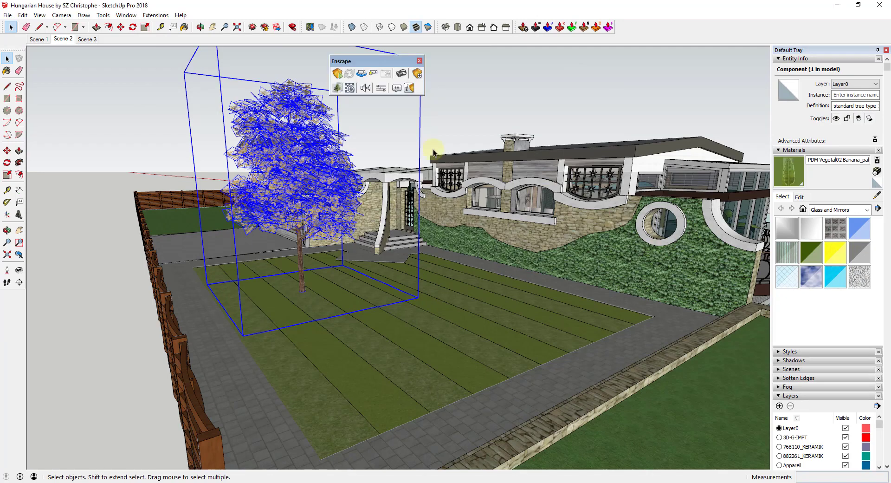
pyautogui.moveTo(372, 59); pyautogui.dragTo(50, 70)
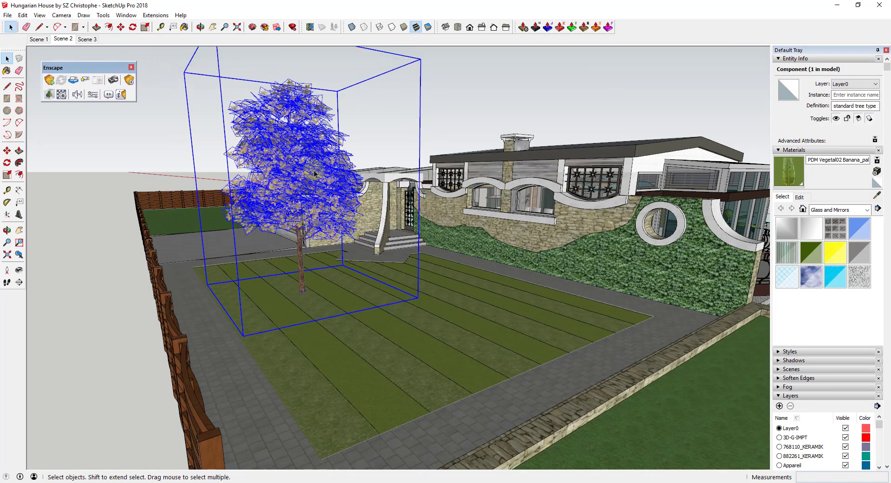
# View the entire model's statistics in Model Info, with the dialog moved clear of the selected tree.
pyautogui.scroll(-3, 295, 172)
pyautogui.moveTo(312, 184)
pyautogui.mouseDown(button='middle')
pyautogui.moveTo(289, 207)
pyautogui.moveTo(307, 254)
pyautogui.mouseUp(button='middle')
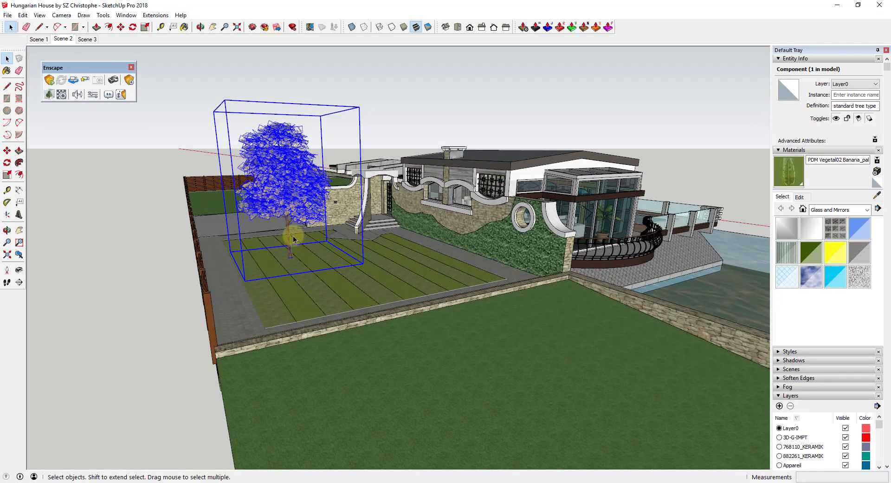
pyautogui.click(284, 177)
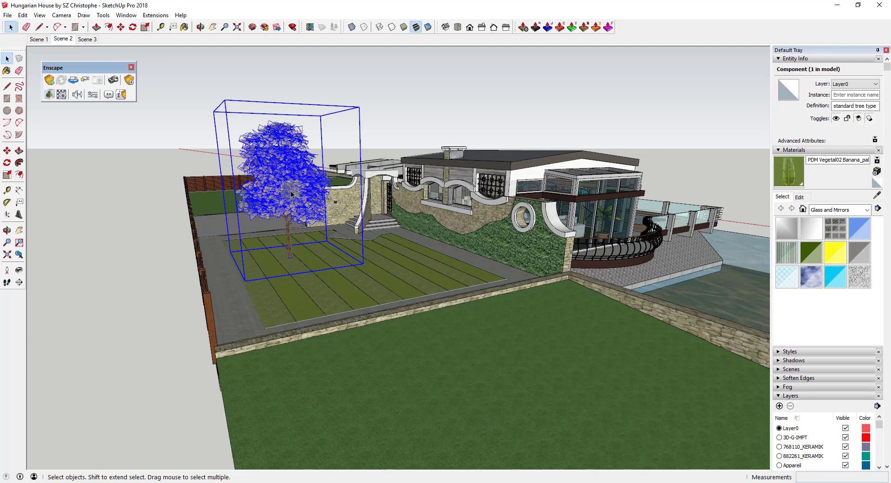
pyautogui.moveTo(284, 178); pyautogui.dragTo(291, 165, button='middle')
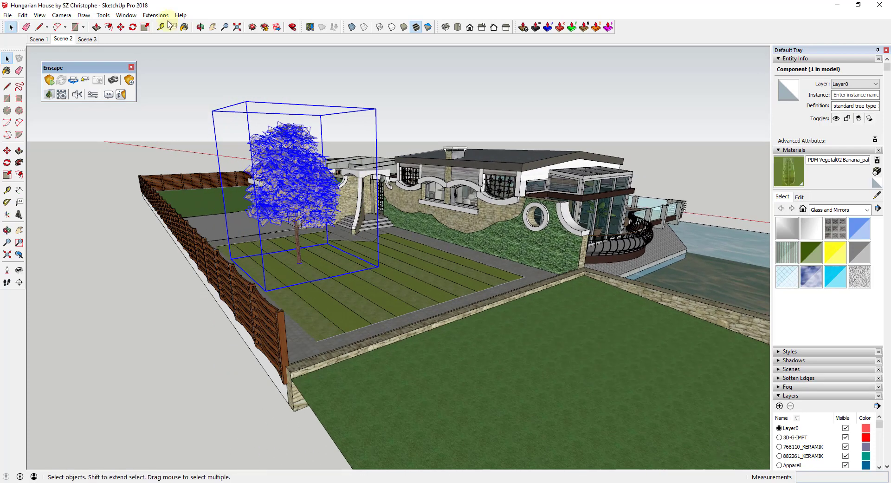
pyautogui.click(149, 16)
pyautogui.moveTo(128, 18)
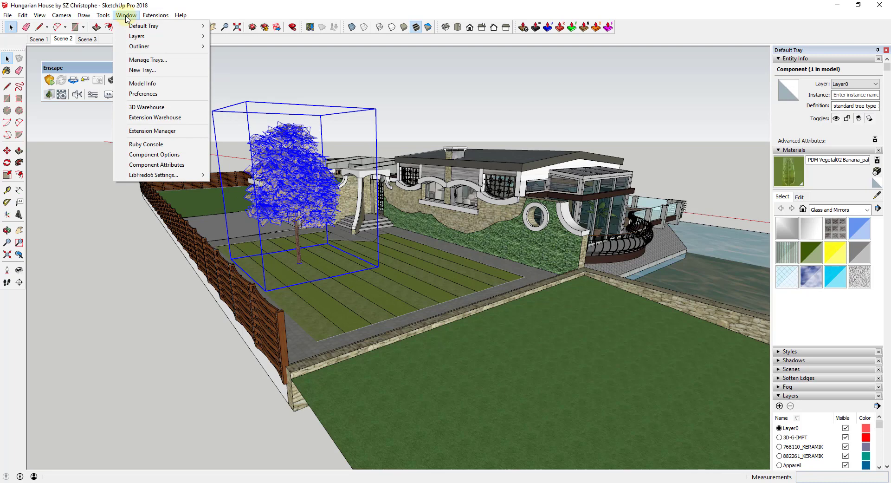
pyautogui.click(148, 83)
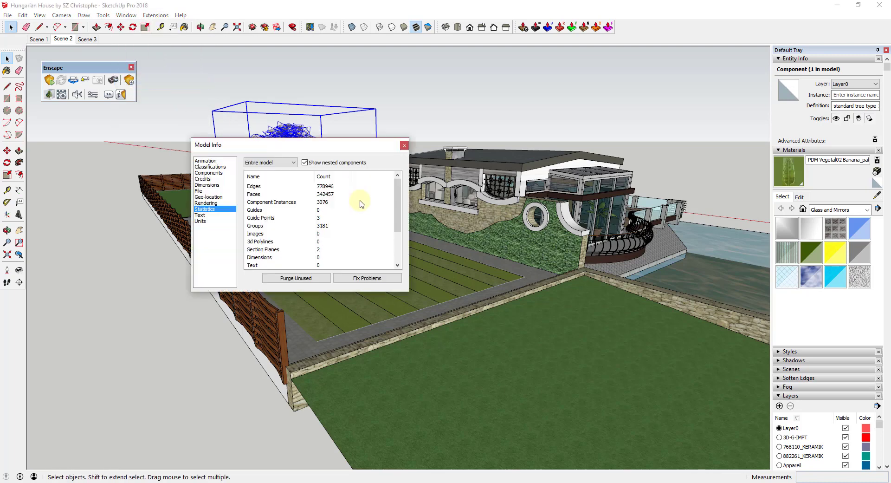
pyautogui.moveTo(311, 145); pyautogui.dragTo(151, 173)
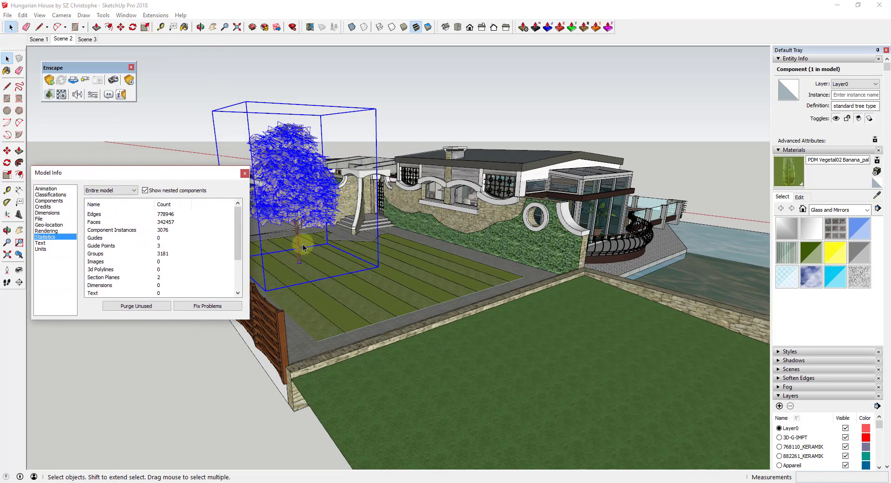
pyautogui.click(299, 260)
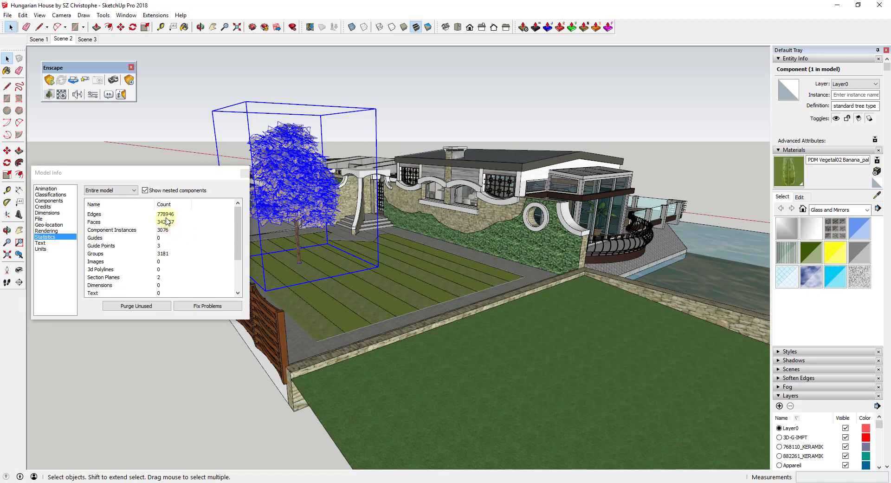
# With the Model Info dialog moved out of view, copy the tree about 9' 10" across the striped lawn and array it as three copies.
pyautogui.moveTo(175, 178); pyautogui.dragTo(890, 211)
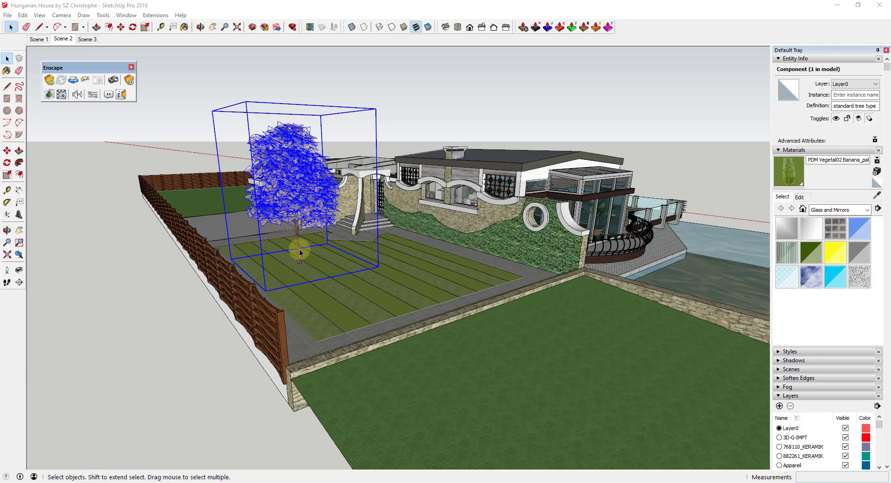
pyautogui.moveTo(298, 248); pyautogui.dragTo(306, 279, button='middle')
pyautogui.press('m')
pyautogui.press('ctrl')
pyautogui.click(303, 269)
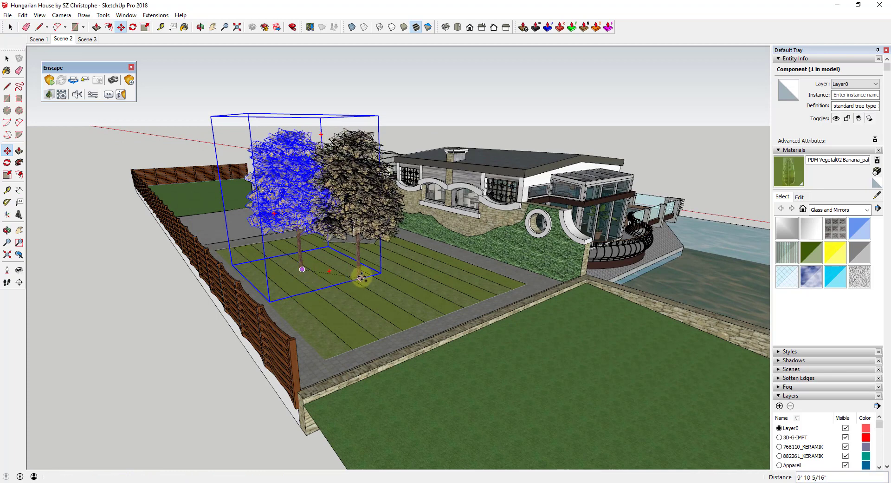
pyautogui.click(361, 277)
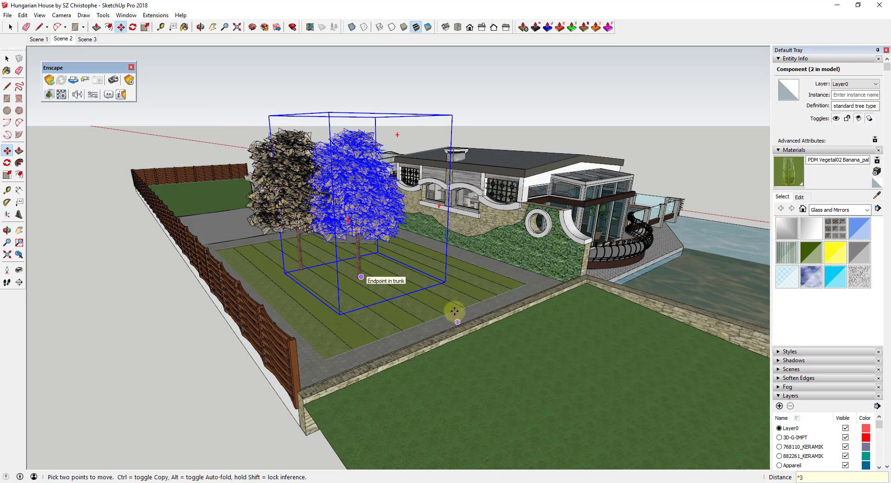
pyautogui.press('Return')
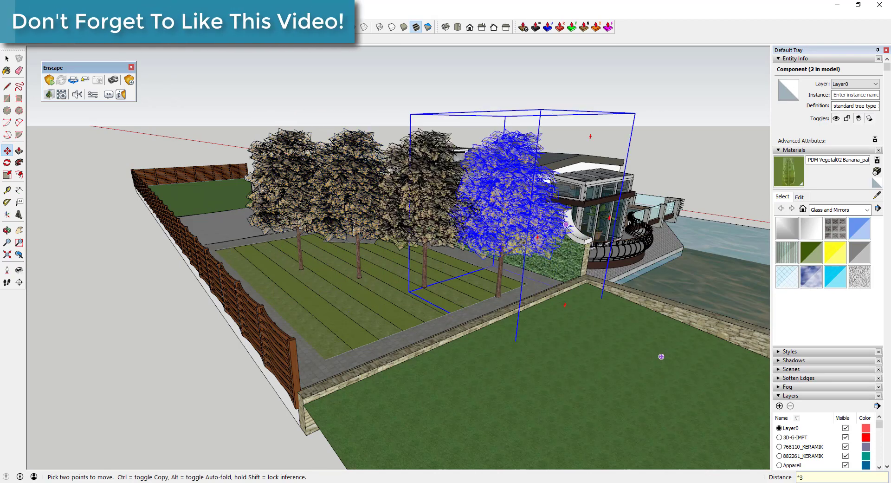
# Select three trees of the row and copy them together to the grass area at the far end of the fence.
pyautogui.scroll(-2, 501, 236)
pyautogui.moveTo(501, 246); pyautogui.dragTo(493, 236, button='middle')
pyautogui.press('space')
pyautogui.click(456, 205)
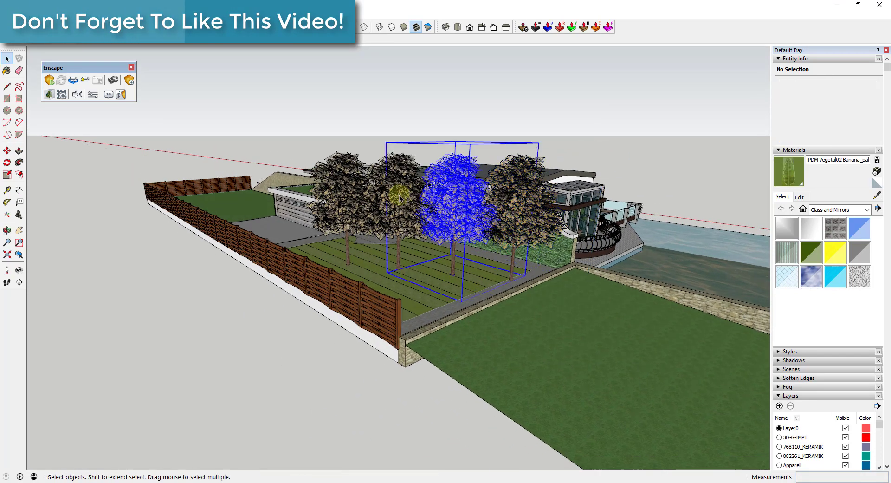
pyautogui.keyDown('shift'); pyautogui.click(398, 195); pyautogui.keyUp('shift')
pyautogui.keyDown('shift'); pyautogui.click(345, 186); pyautogui.keyUp('shift')
pyautogui.moveTo(346, 186); pyautogui.dragTo(505, 262, button='middle')
pyautogui.press('m')
pyautogui.press('ctrl')
pyautogui.click(468, 287)
pyautogui.click(134, 240)
pyautogui.moveTo(522, 299); pyautogui.dragTo(326, 280, button='middle')
pyautogui.press('space')
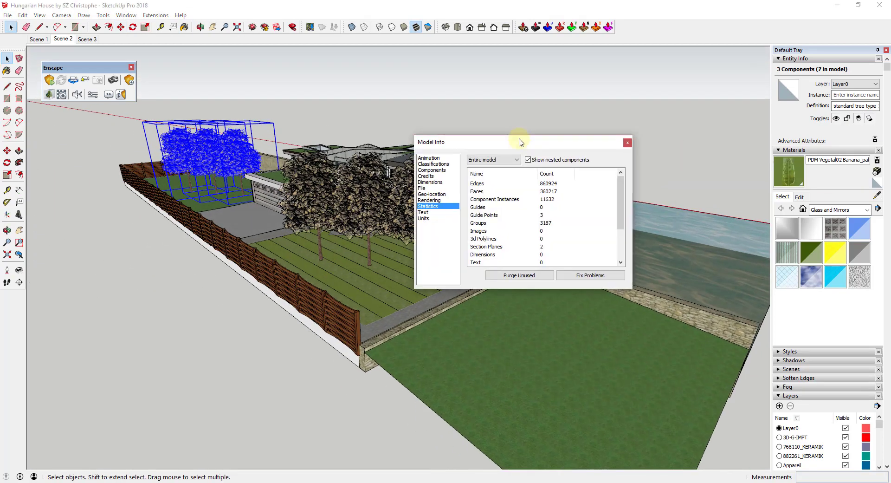
# Check the entire model's statistics with all the tree copies in place, moving the Model Info dialog out of view when done.
pyautogui.moveTo(521, 139); pyautogui.dragTo(501, 131)
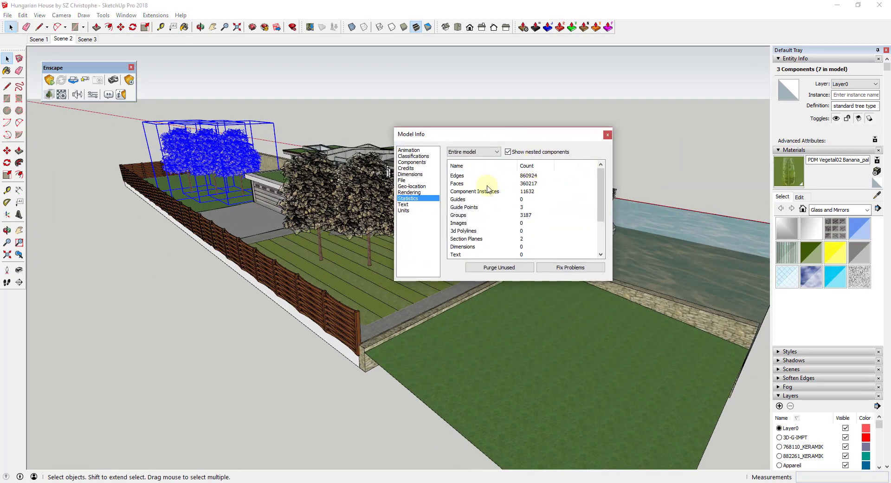
pyautogui.moveTo(534, 137); pyautogui.dragTo(890, 194)
pyautogui.moveTo(571, 295); pyautogui.dragTo(495, 277, button='middle')
# Examine the row of tree copies in front of the house from several angles and up close.
pyautogui.scroll(6, 398, 219)
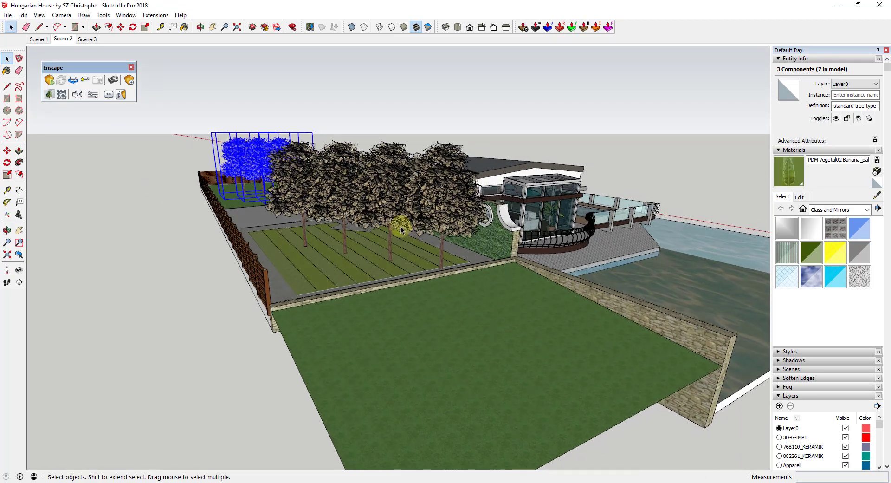
pyautogui.scroll(-5, 328, 267)
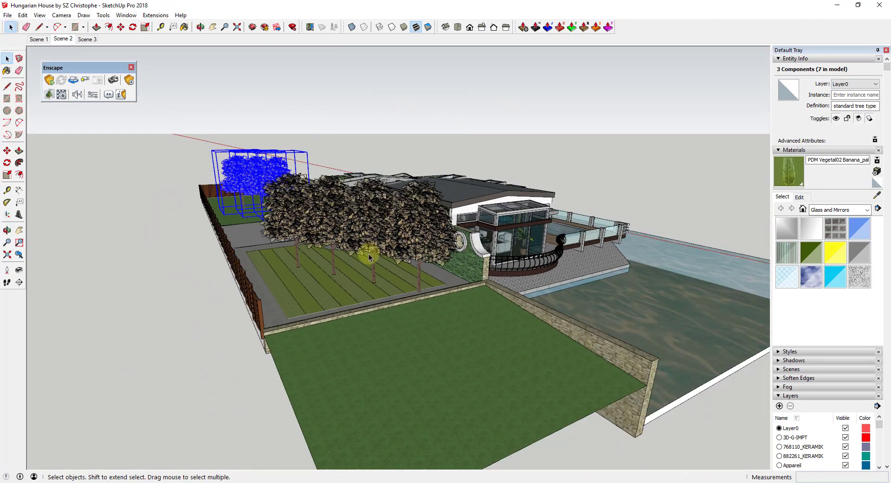
pyautogui.moveTo(368, 252); pyautogui.dragTo(343, 271, button='middle')
pyautogui.scroll(3, 372, 232)
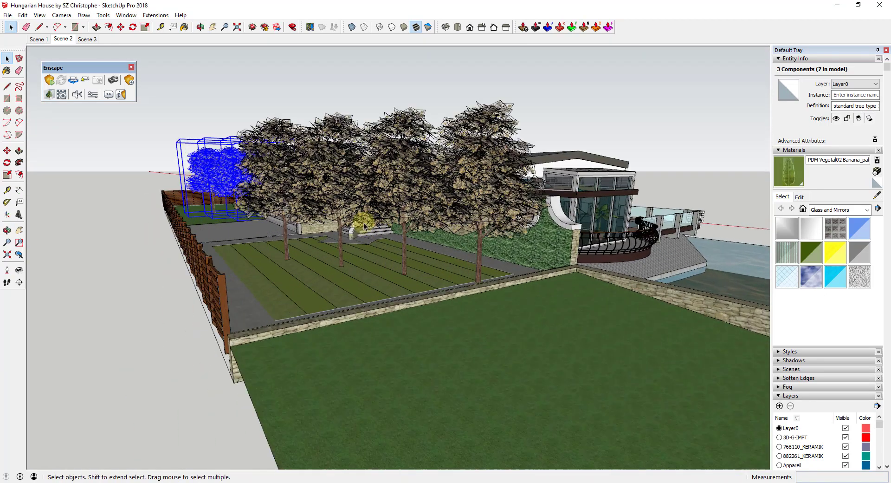
pyautogui.scroll(2, 369, 151)
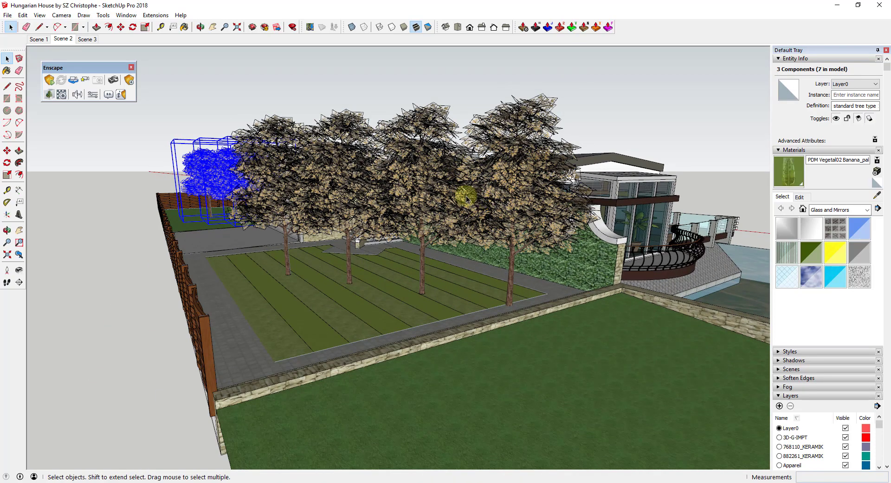
pyautogui.moveTo(427, 224); pyautogui.dragTo(390, 246, button='middle')
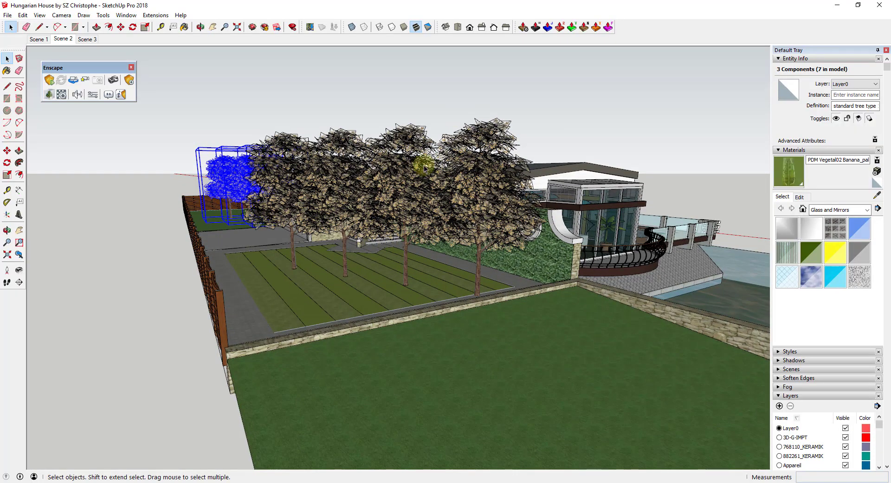
pyautogui.scroll(6, 467, 200)
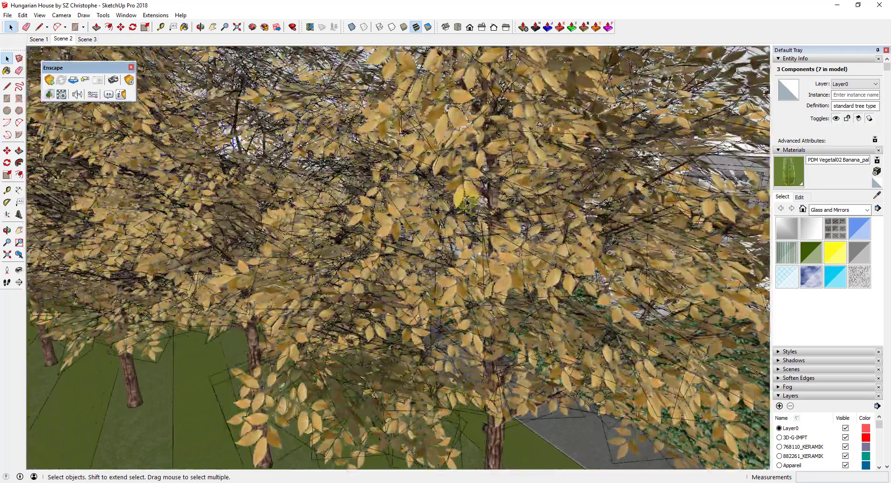
pyautogui.scroll(-8, 466, 199)
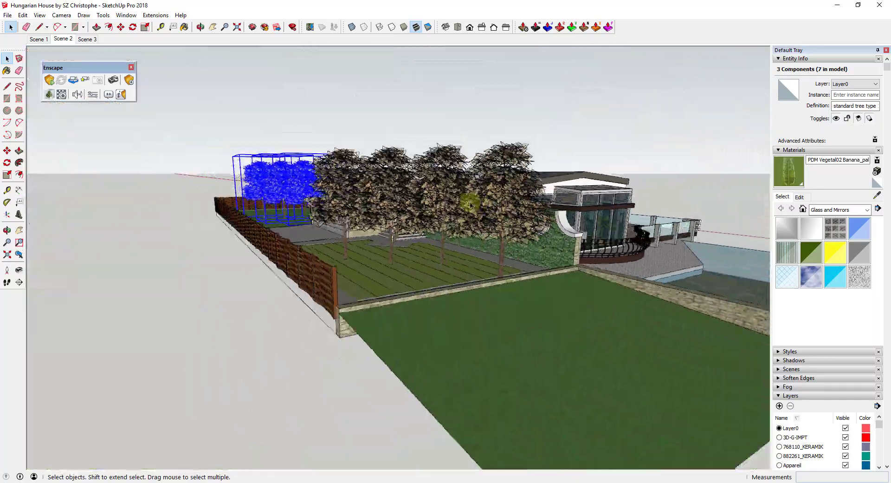
pyautogui.moveTo(470, 205); pyautogui.dragTo(531, 246, button='middle')
pyautogui.scroll(2, 471, 195)
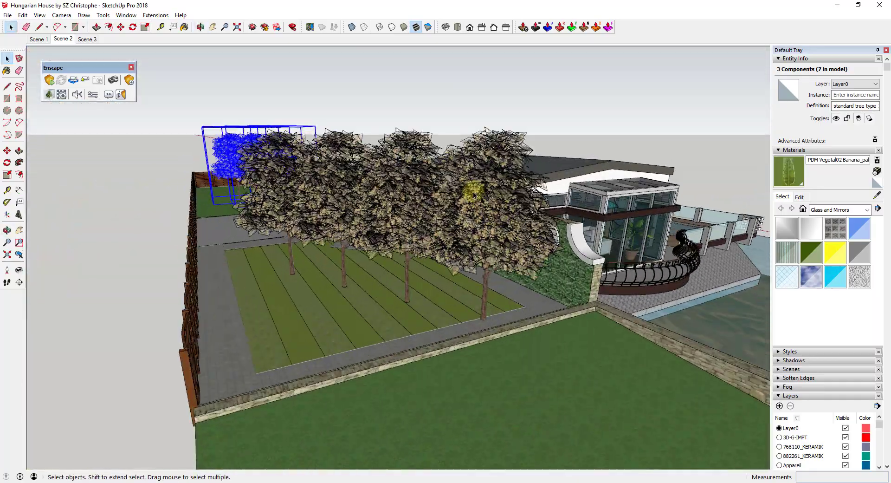
pyautogui.moveTo(470, 204); pyautogui.dragTo(497, 205, button='middle')
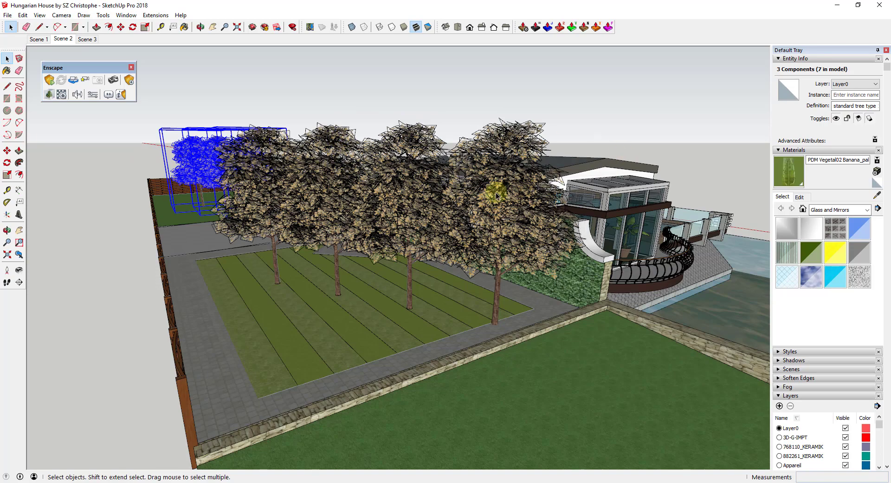
pyautogui.moveTo(534, 224)
pyautogui.mouseDown(button='middle')
pyautogui.moveTo(531, 210)
pyautogui.moveTo(533, 219)
pyautogui.mouseUp(button='middle')
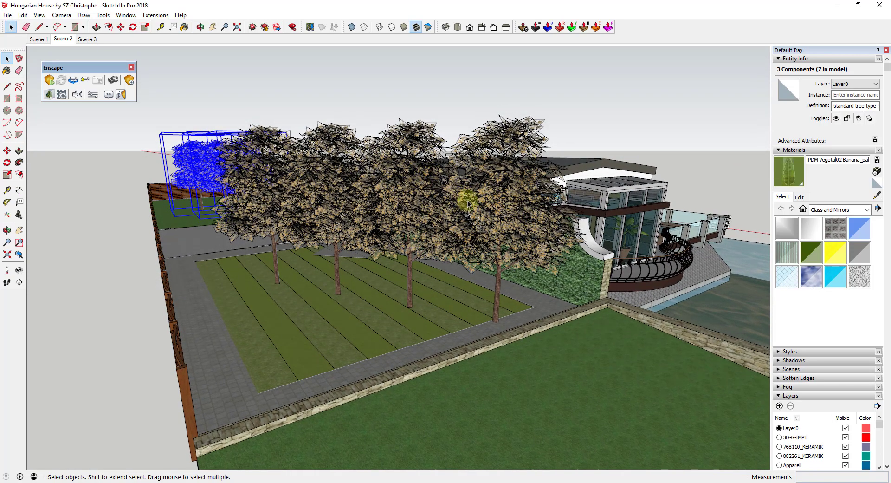
# Erase all the tree copies on both lawns, keeping only the original tree on the striped lawn.
pyautogui.press('e')
pyautogui.moveTo(339, 122); pyautogui.dragTo(516, 116)
pyautogui.moveTo(212, 139); pyautogui.dragTo(189, 144)
pyautogui.press('space')
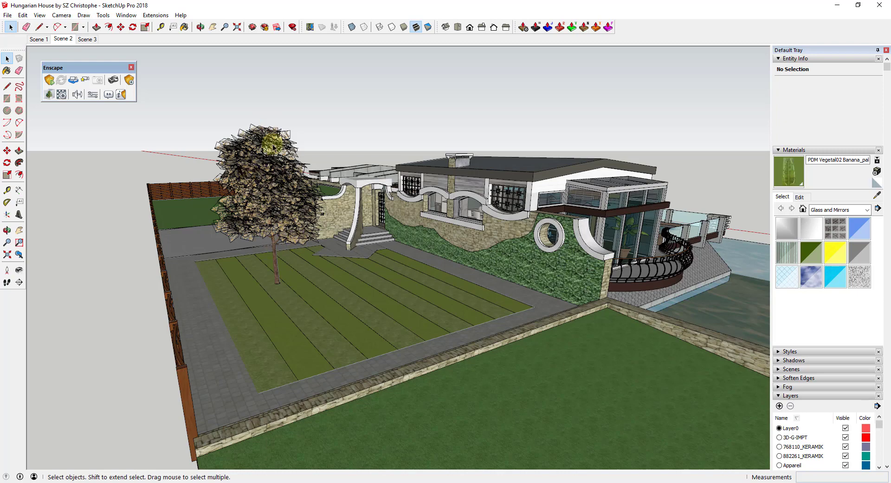
pyautogui.scroll(4, 319, 291)
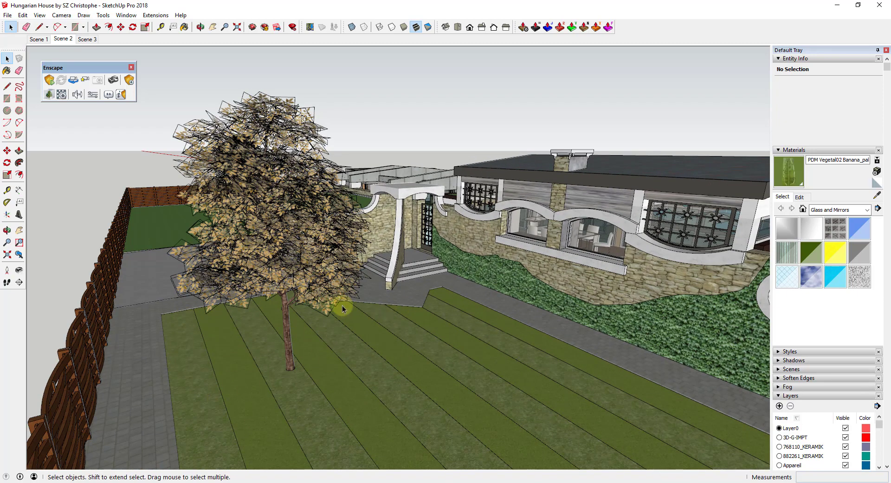
pyautogui.scroll(-2, 308, 283)
pyautogui.scroll(5, 232, 234)
pyautogui.moveTo(256, 257)
pyautogui.mouseDown(button='middle')
pyautogui.moveTo(458, 247)
pyautogui.moveTo(332, 262)
pyautogui.mouseUp(button='middle')
pyautogui.press('e')
pyautogui.click(85, 131)
pyautogui.scroll(-3, 279, 160)
pyautogui.moveTo(339, 206); pyautogui.dragTo(255, 139, button='middle')
pyautogui.press('space')
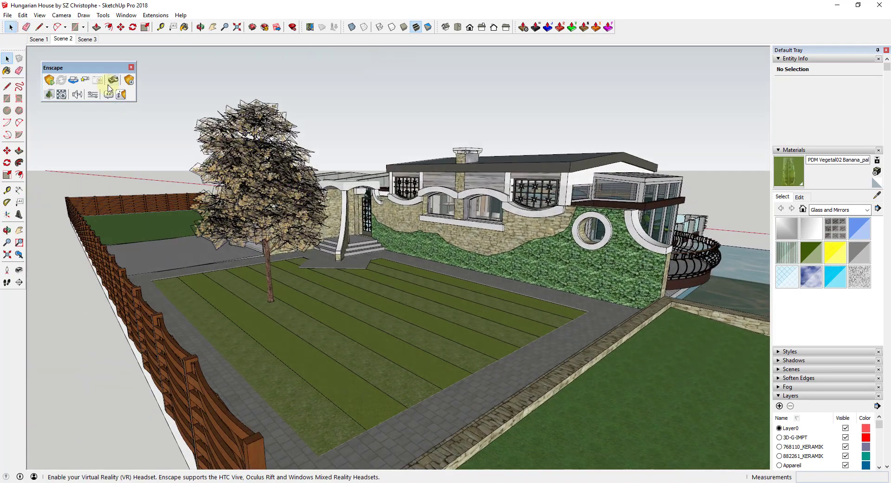
# Show the Enscape Objects window and place it clear of the tree.
pyautogui.click(130, 81)
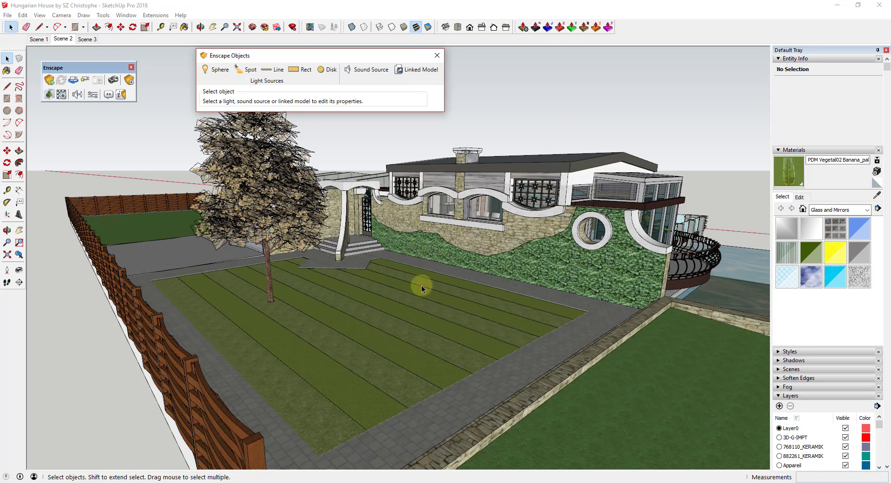
pyautogui.moveTo(477, 327); pyautogui.dragTo(473, 321, button='middle')
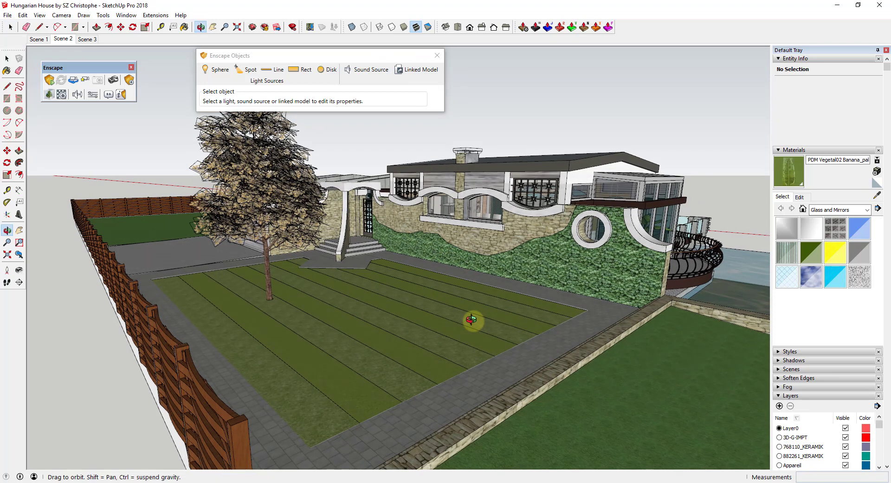
pyautogui.moveTo(337, 57); pyautogui.dragTo(611, 69)
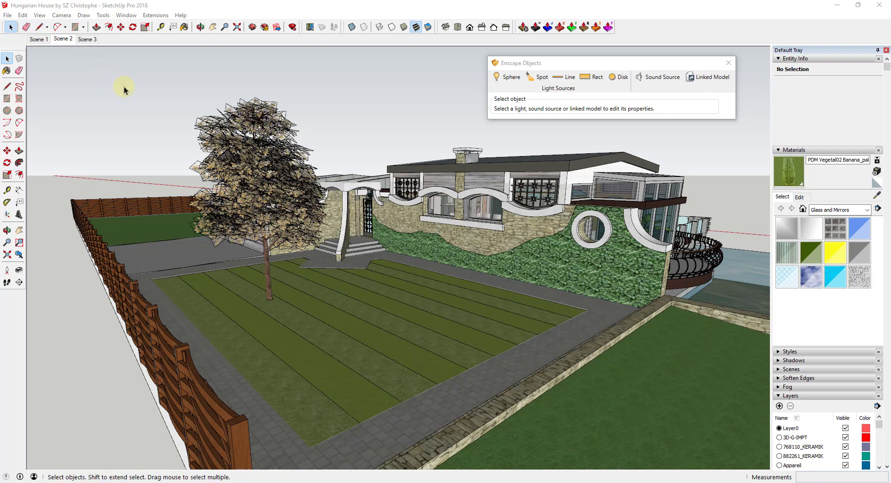
# Save the house model under a new file name ending in "with Trees".
pyautogui.click(7, 15)
pyautogui.click(13, 60)
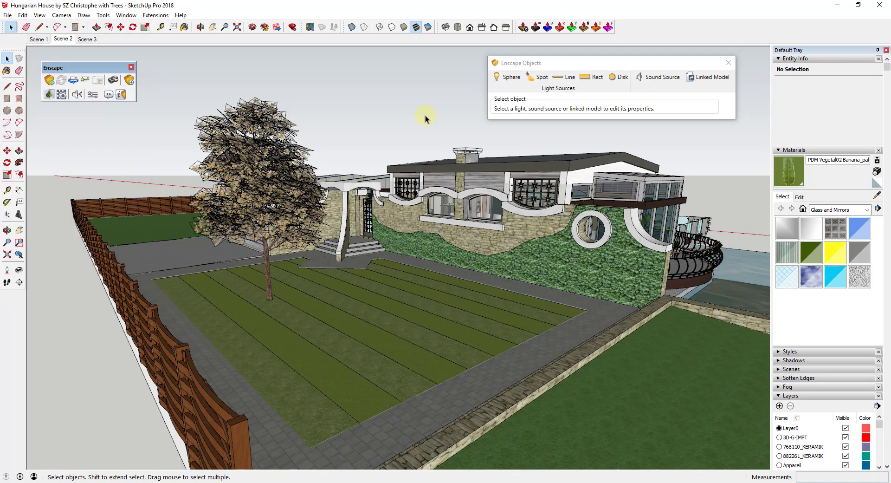
# Save the tree component as its own SketchUp file named Autumn Tree in the Trees folder of Temp SketchUp Folder on the desktop.
pyautogui.moveTo(409, 132); pyautogui.dragTo(400, 130, button='middle')
pyautogui.moveTo(401, 130); pyautogui.dragTo(253, 153)
pyautogui.press('space')
pyautogui.click(238, 147)
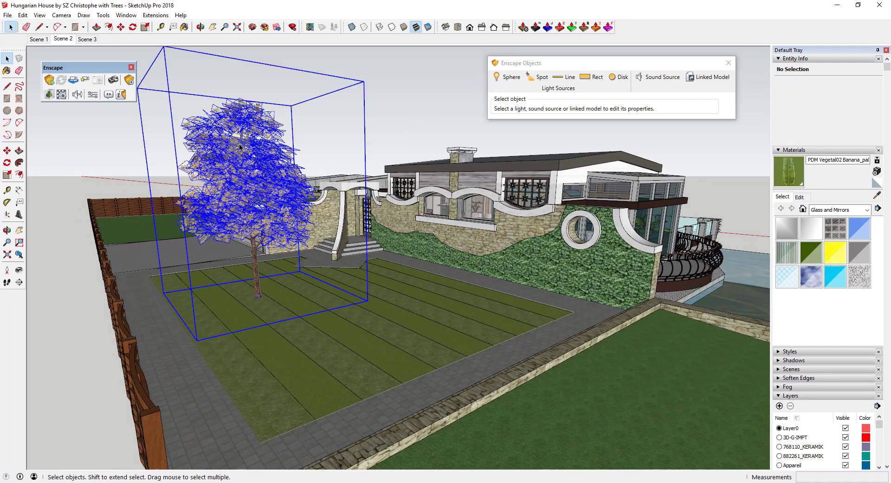
pyautogui.rightClick(239, 144)
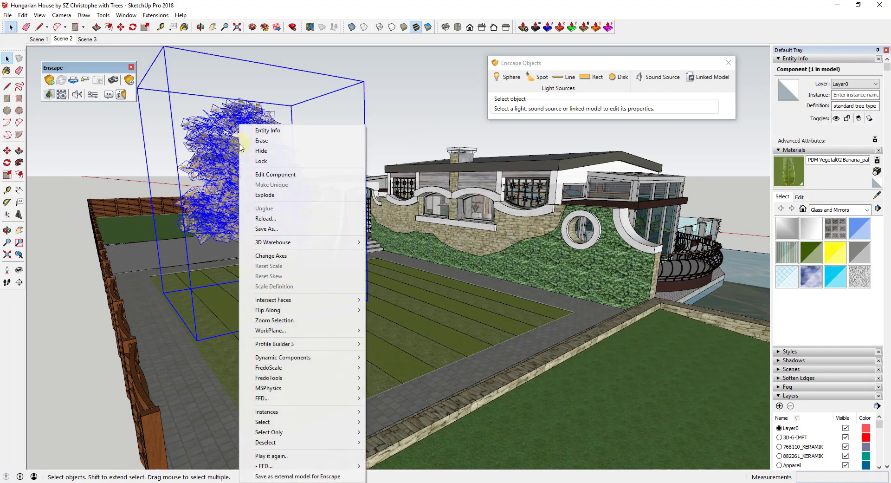
pyautogui.click(278, 231)
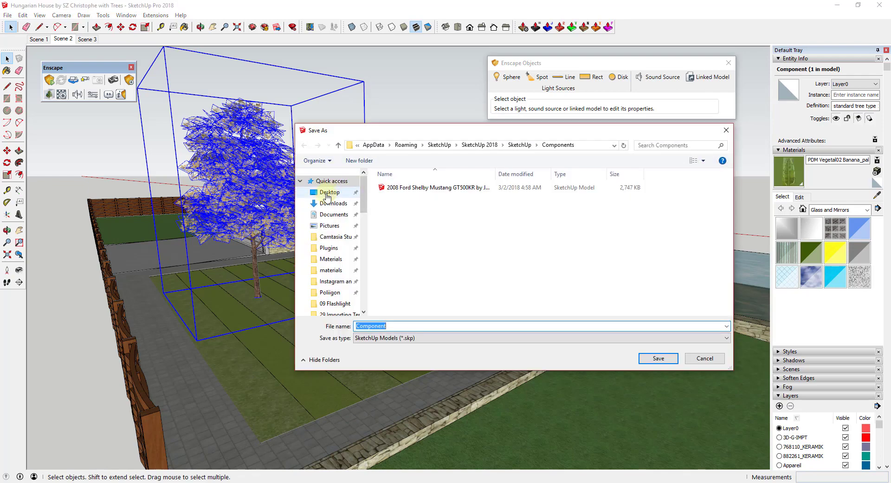
pyautogui.click(326, 194)
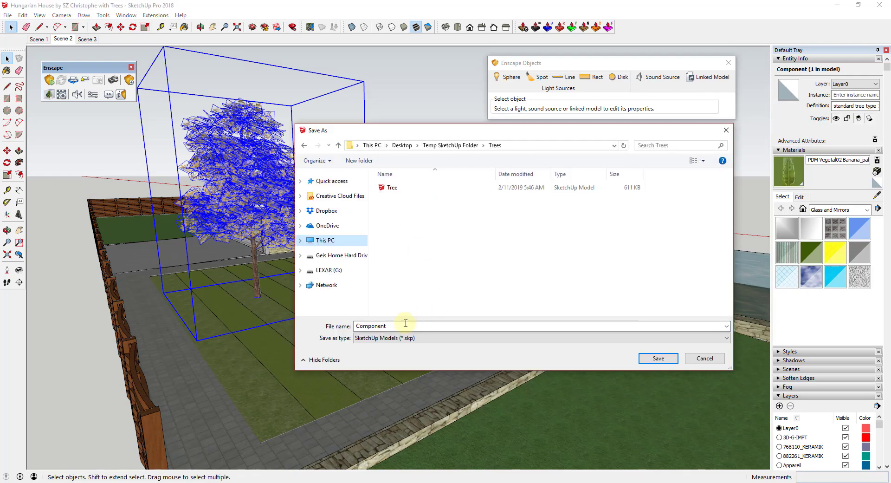
pyautogui.doubleClick(393, 326)
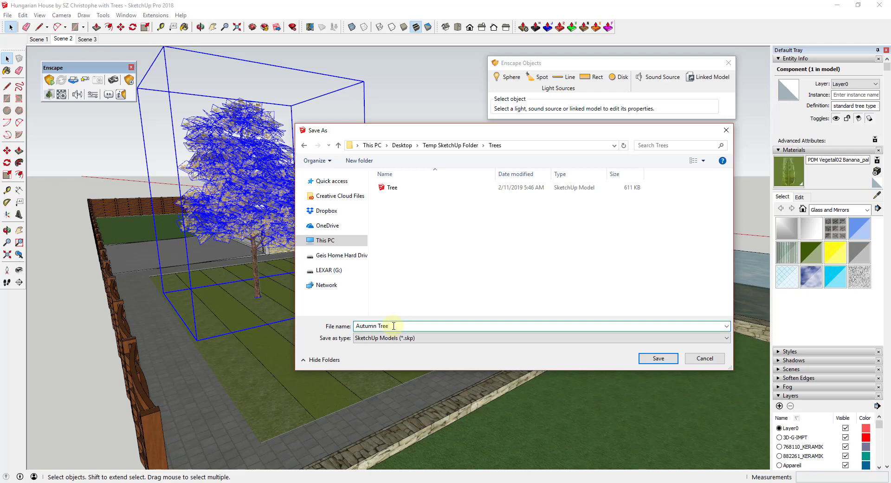
pyautogui.click(658, 358)
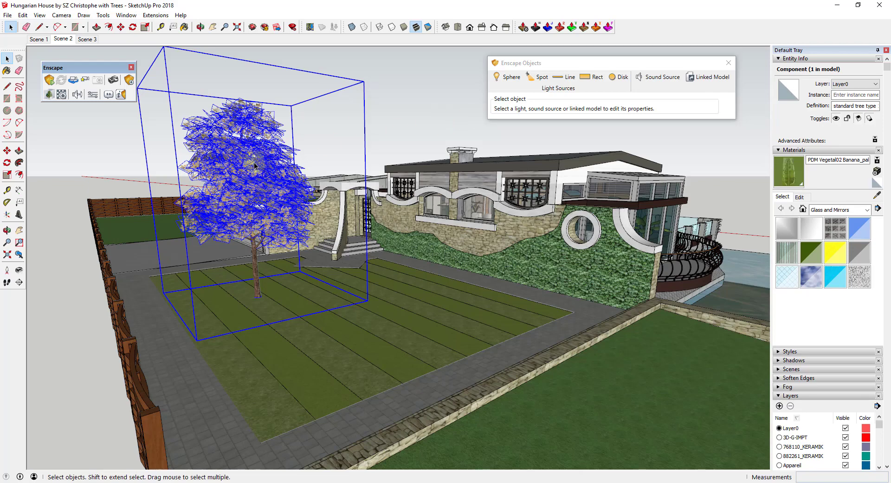
# Add Autumn Tree.skp as an Enscape linked model and place one proxy on the striped lawn.
pyautogui.moveTo(338, 187); pyautogui.dragTo(516, 134, button='middle')
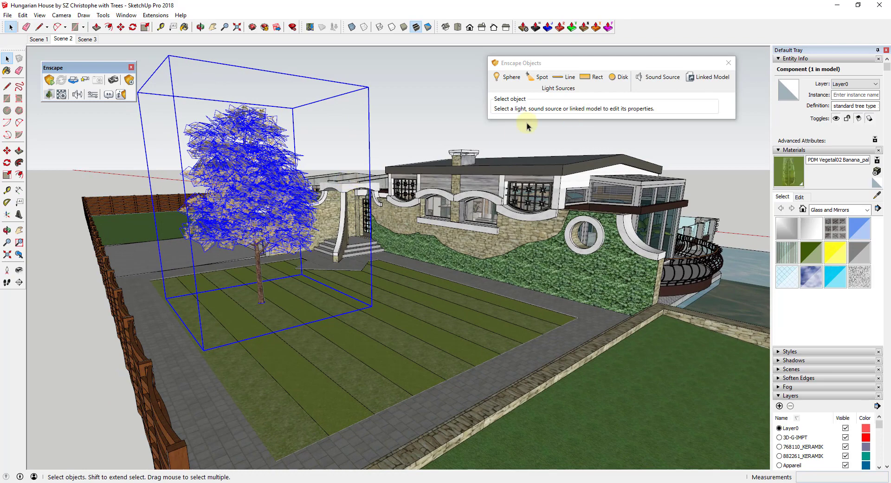
pyautogui.click(711, 80)
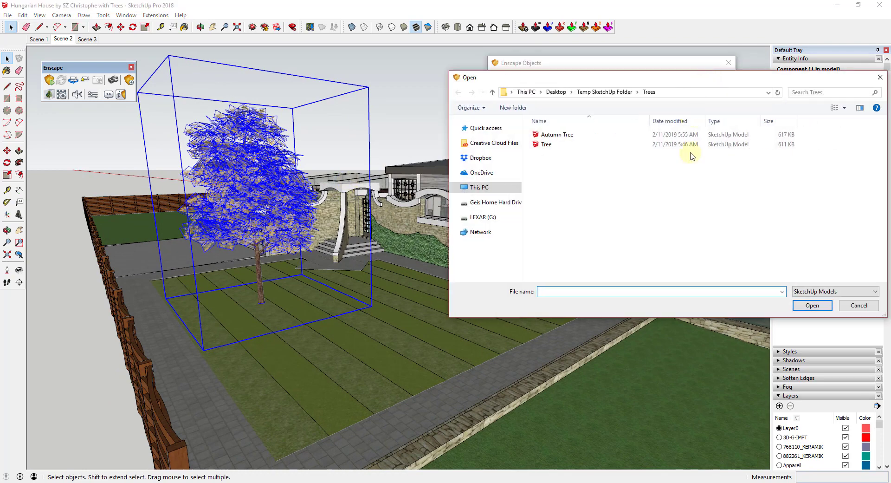
pyautogui.doubleClick(569, 136)
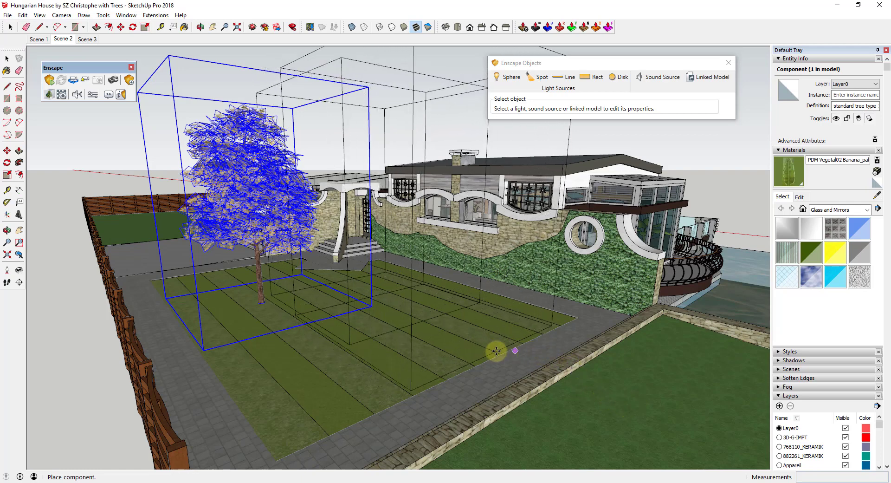
pyautogui.scroll(-4, 497, 344)
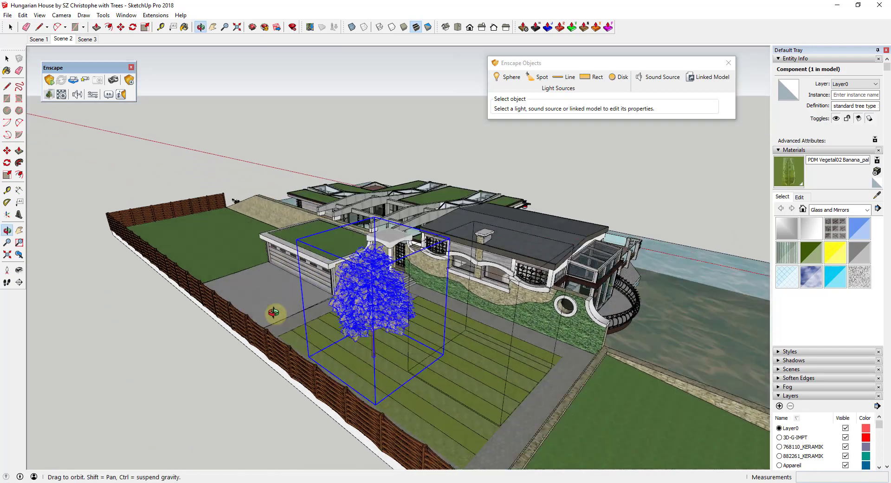
# Place three more Autumn Tree proxies on the fenced grass area beyond the garage.
pyautogui.moveTo(225, 249); pyautogui.dragTo(275, 312, button='middle')
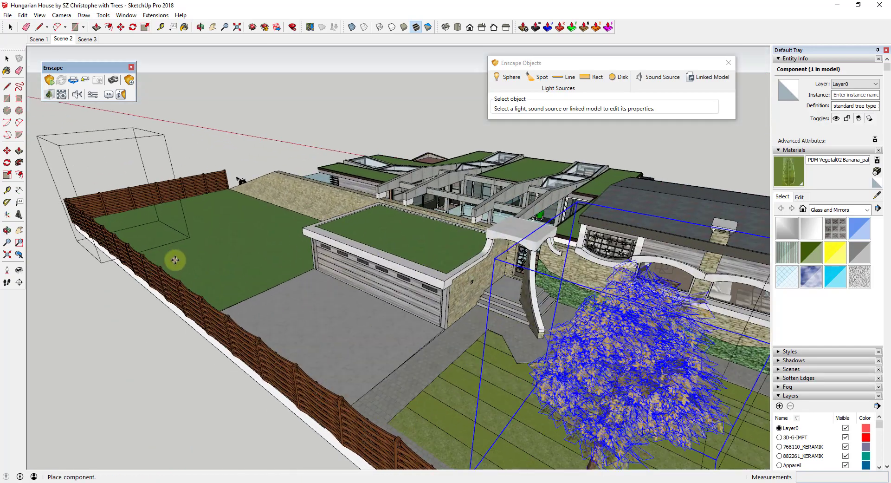
pyautogui.scroll(6, 178, 253)
pyautogui.click(186, 239)
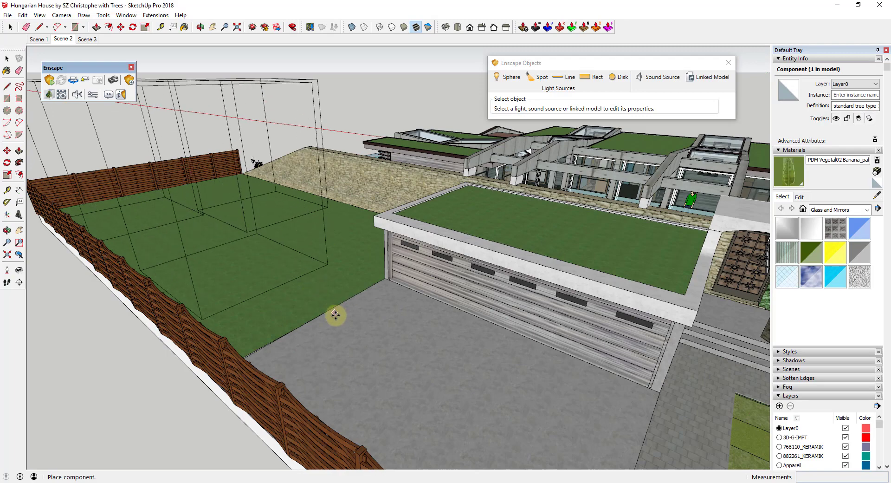
# Erase the original detailed tree from the striped lawn.
pyautogui.scroll(-7, 345, 316)
pyautogui.moveTo(404, 266); pyautogui.dragTo(391, 228, button='middle')
pyautogui.press('e')
pyautogui.moveTo(338, 202)
pyautogui.mouseDown(button='middle')
pyautogui.moveTo(328, 191)
pyautogui.moveTo(358, 218)
pyautogui.mouseUp(button='middle')
pyautogui.click(328, 183)
# Copy the Autumn Tree proxy on the striped lawn to a second spot on the same lawn, nearer the garage and fence.
pyautogui.press('space')
pyautogui.click(358, 221)
pyautogui.scroll(5, 372, 246)
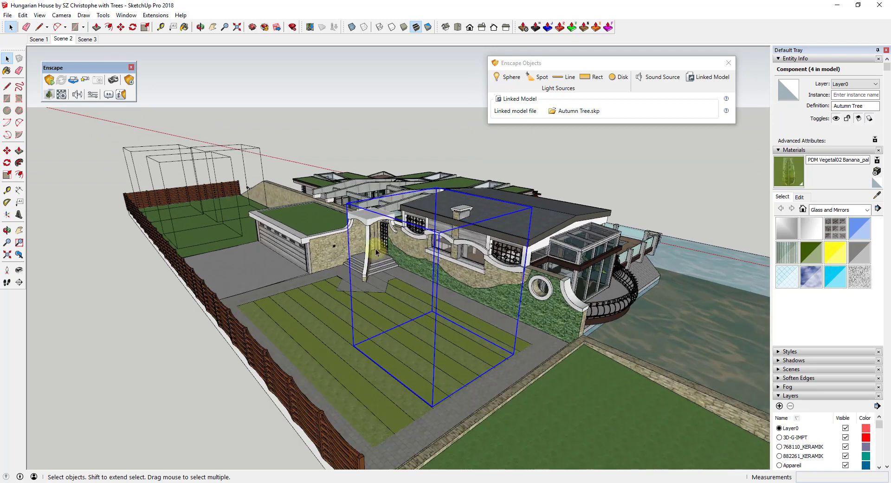
pyautogui.press('m')
pyautogui.press('ctrl')
pyautogui.click(354, 345)
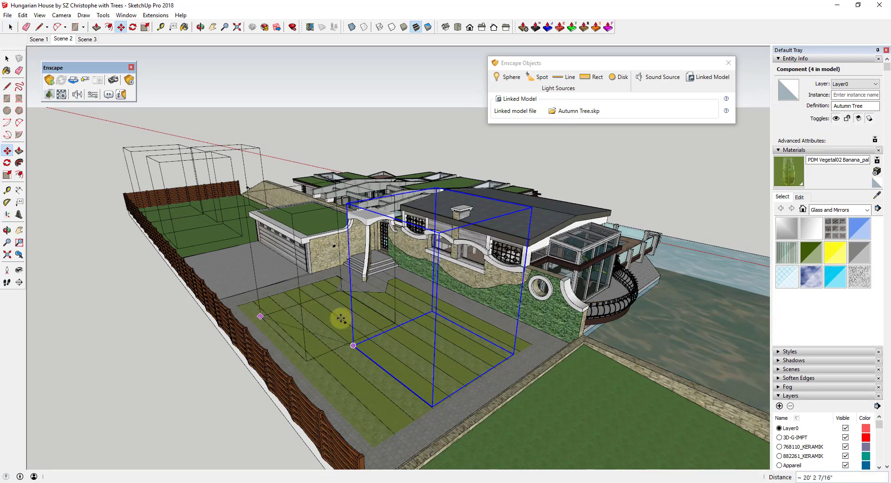
pyautogui.click(334, 307)
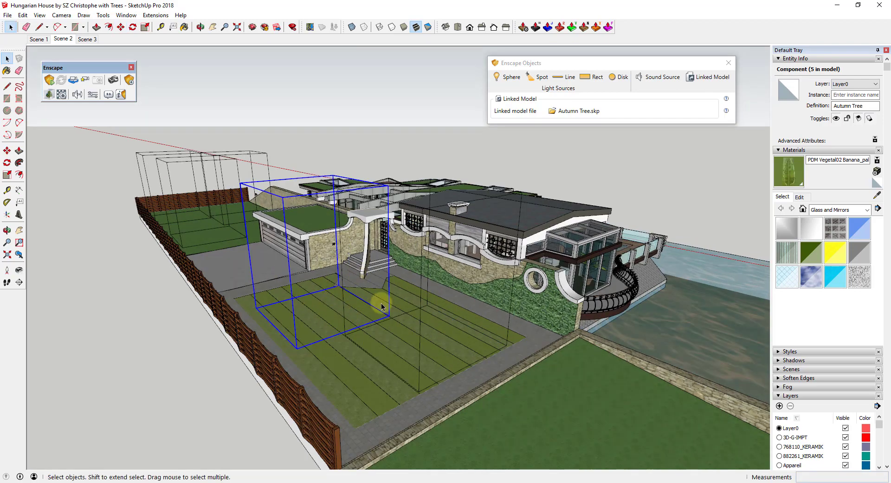
# Frame the front lawn, garage and house, start the Enscape rendering, and maximize its window.
pyautogui.moveTo(379, 303)
pyautogui.mouseDown(button='middle')
pyautogui.moveTo(374, 288)
pyautogui.moveTo(391, 303)
pyautogui.mouseUp(button='middle')
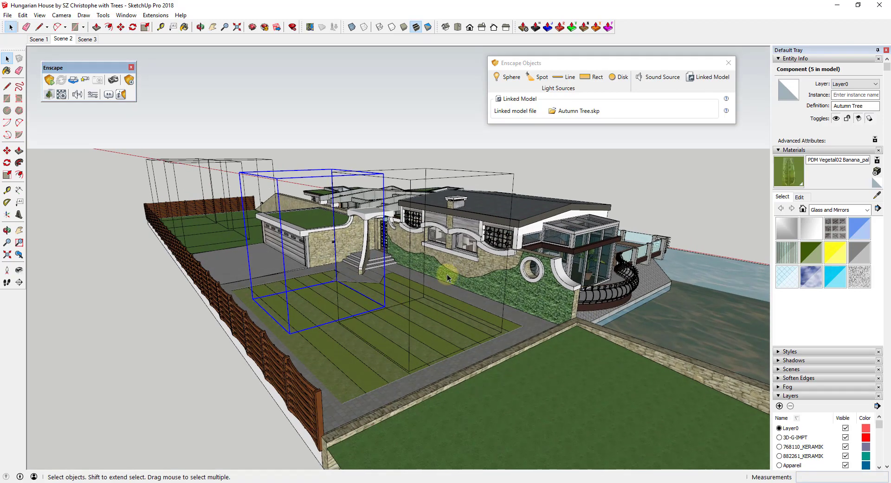
pyautogui.moveTo(398, 269); pyautogui.dragTo(412, 244, button='middle')
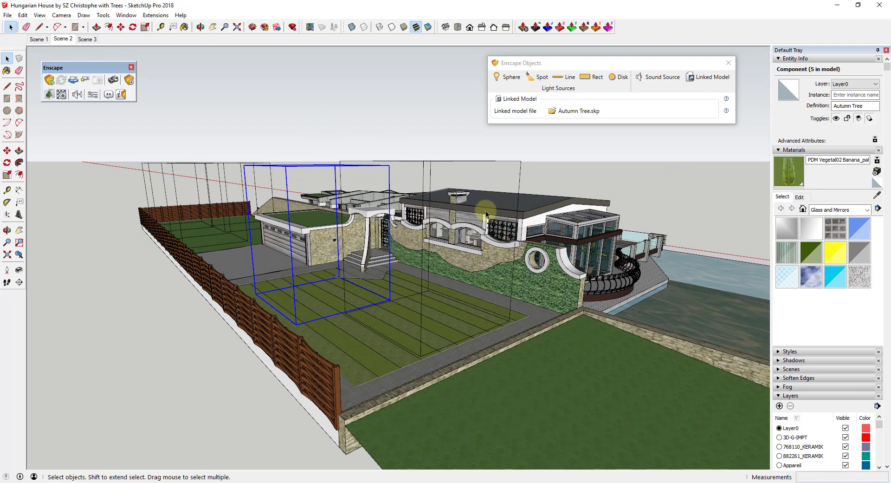
pyautogui.moveTo(481, 205); pyautogui.dragTo(462, 200, button='middle')
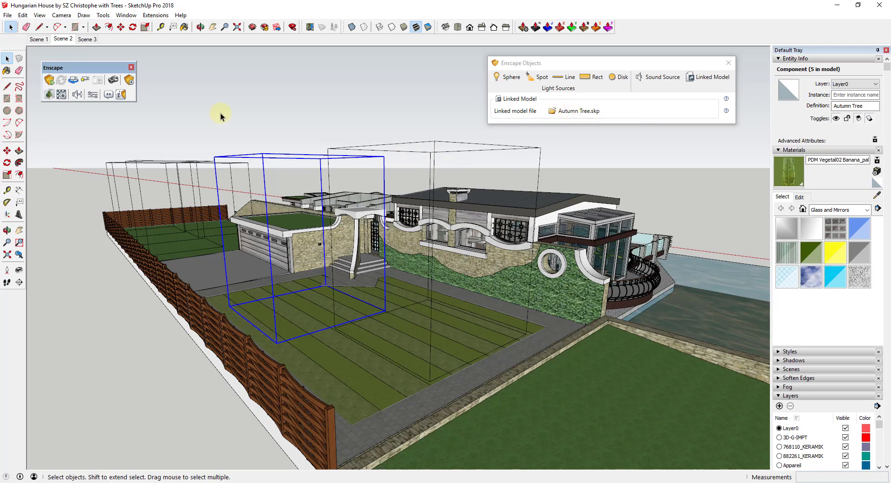
pyautogui.click(49, 80)
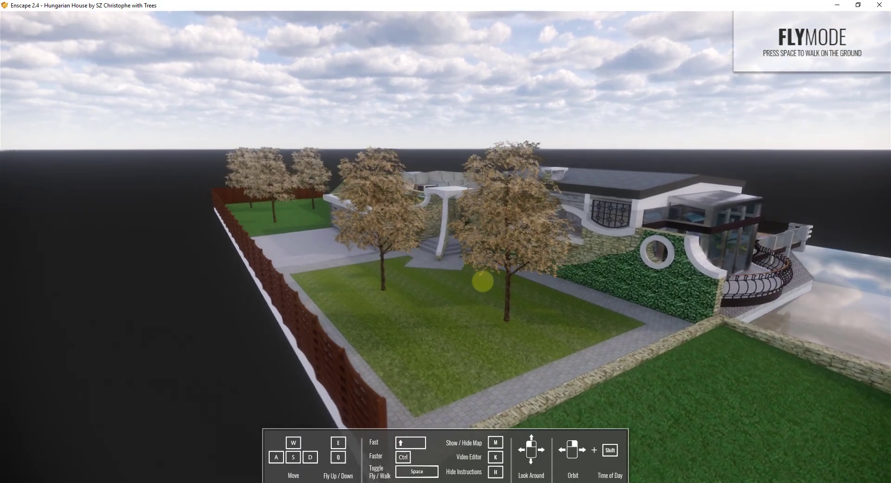
pyautogui.press('w')
pyautogui.moveTo(483, 282); pyautogui.dragTo(485, 280)
pyautogui.press('w')
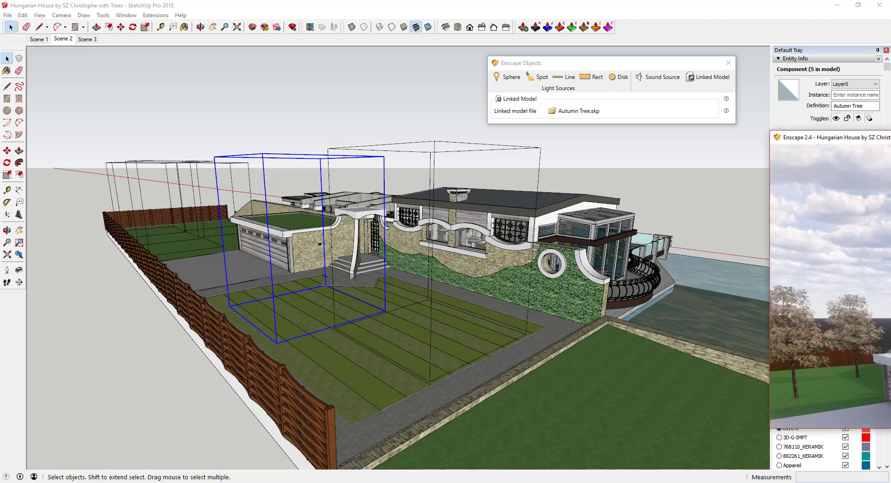
pyautogui.moveTo(888, 137); pyautogui.dragTo(514, 79)
pyautogui.doubleClick(513, 80)
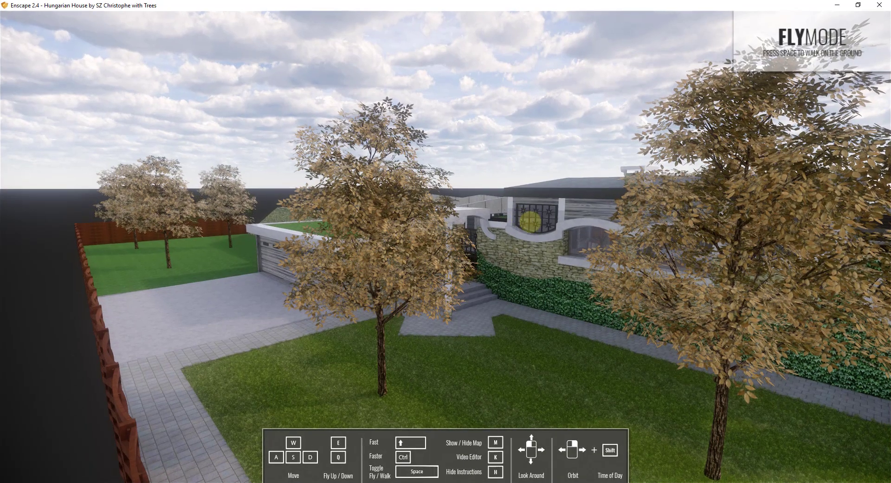
# Fly around the Enscape rendering to examine the proxy trees on the lawn and behind the garage, and return to SketchUp.
pyautogui.moveTo(525, 211); pyautogui.dragTo(505, 205)
pyautogui.press('d')
pyautogui.press('w')
pyautogui.press('a')
pyautogui.press('s')
pyautogui.press('a')
pyautogui.press('a')
pyautogui.moveTo(672, 277); pyautogui.dragTo(675, 276)
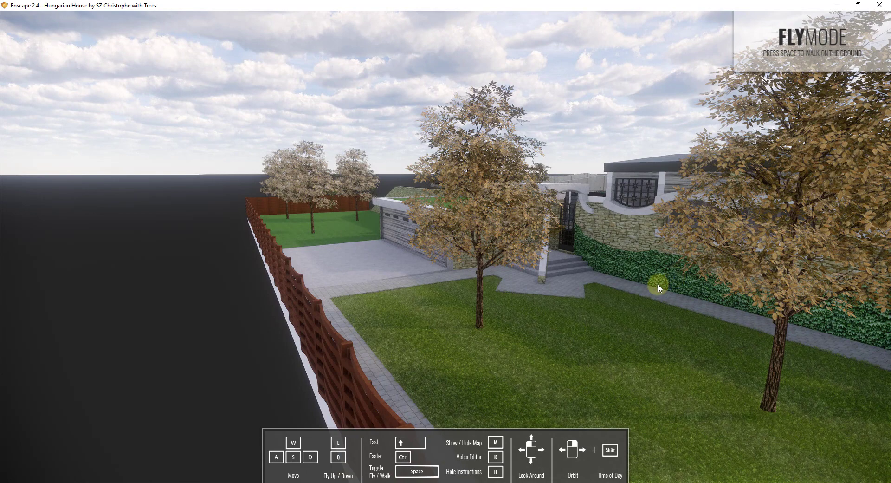
pyautogui.moveTo(658, 283); pyautogui.dragTo(642, 280)
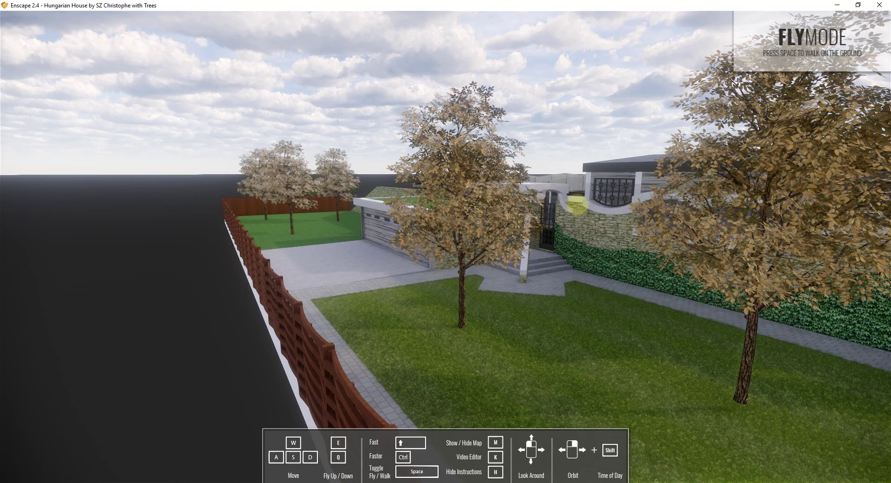
pyautogui.moveTo(577, 205); pyautogui.dragTo(575, 206)
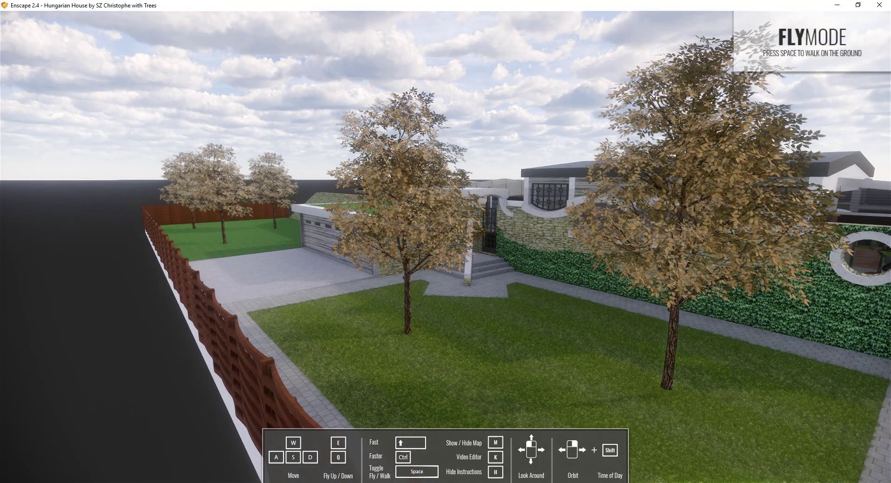
pyautogui.hotkey('alt', 'Tab')
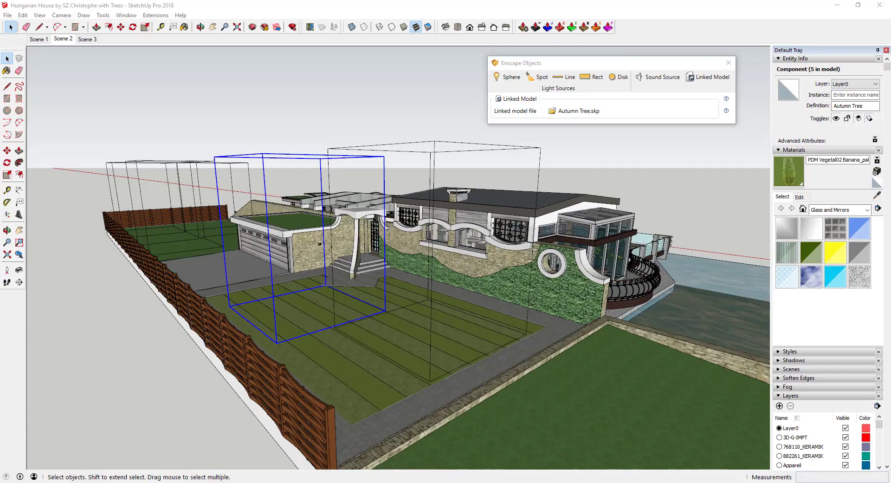